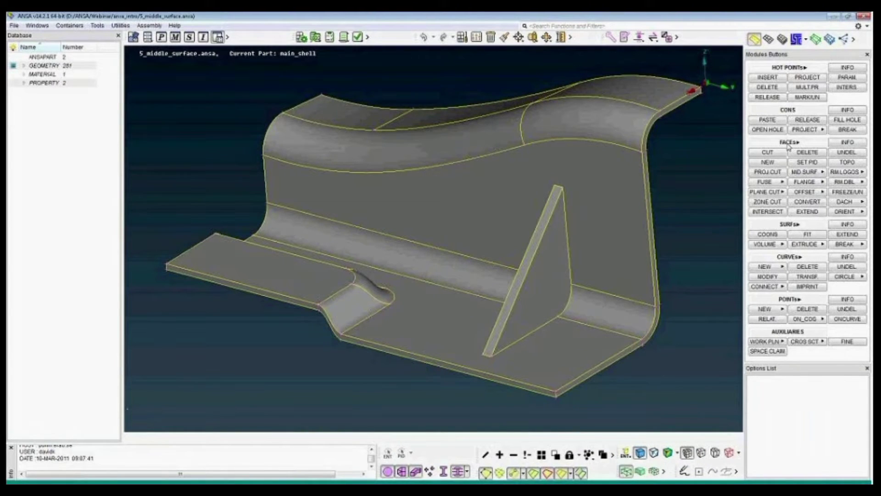
Step: Set up multiple middle-surface extraction with a thickness step of 0.2, thickness 3 and preview enabled
{"action": "left_click", "coordinate": [789, 143]}
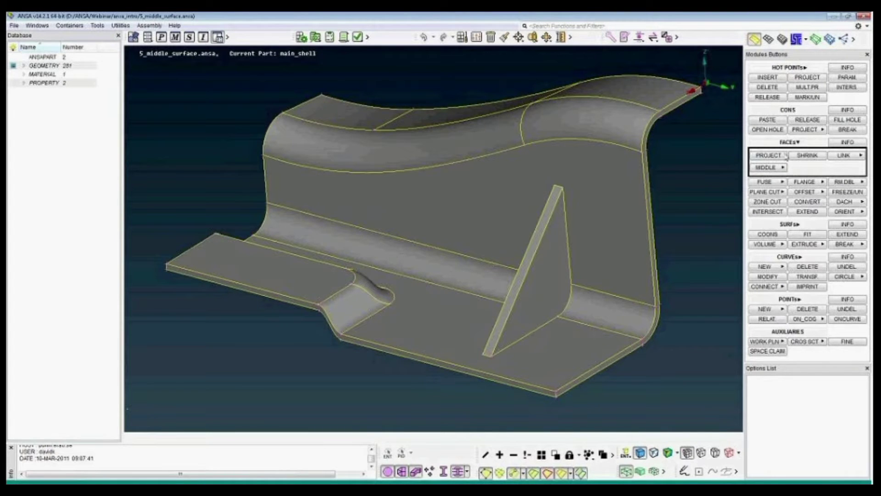
{"action": "left_click", "coordinate": [774, 168]}
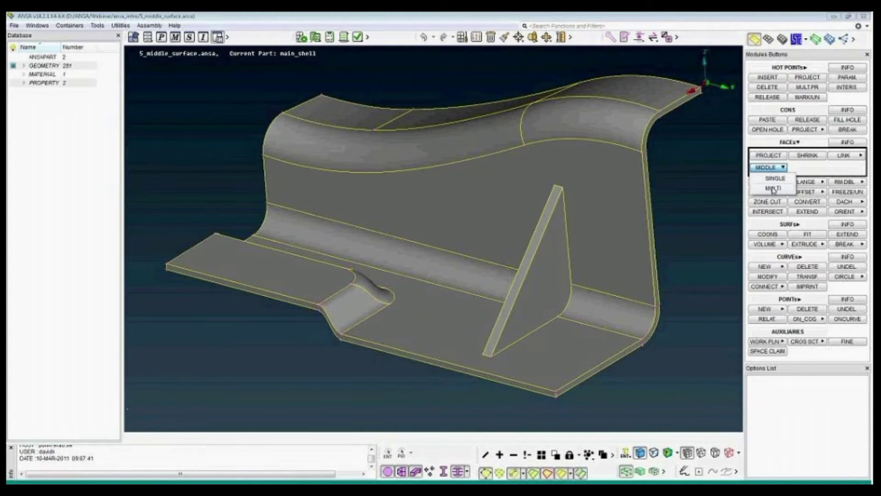
{"action": "left_click", "coordinate": [774, 188]}
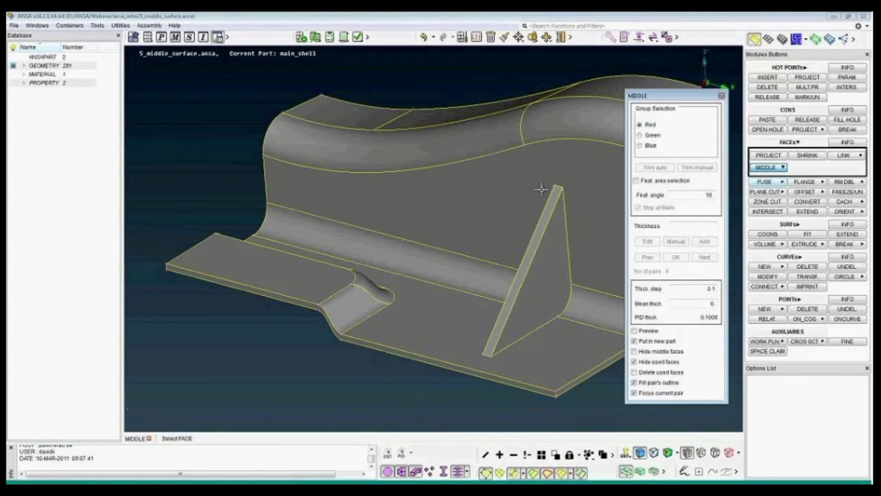
{"action": "scroll", "coordinate": [538, 191], "scroll_direction": "down", "scroll_amount": 5}
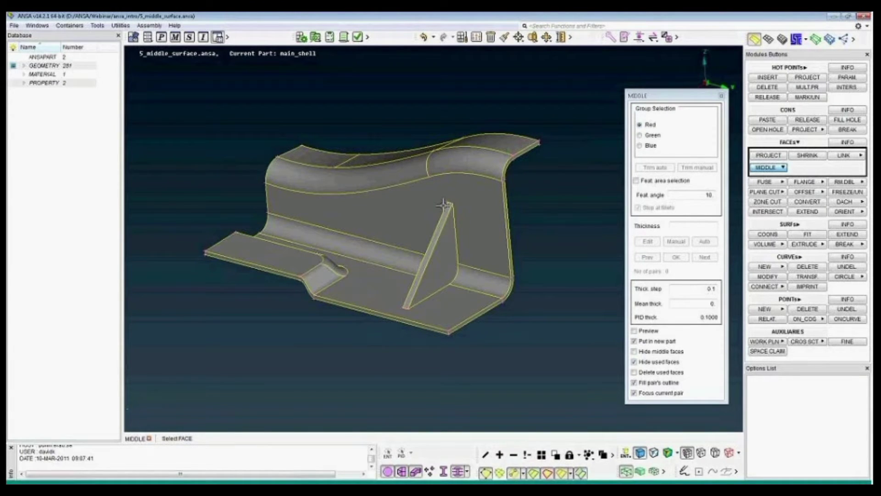
{"action": "scroll", "coordinate": [444, 205], "scroll_direction": "up", "scroll_amount": 2}
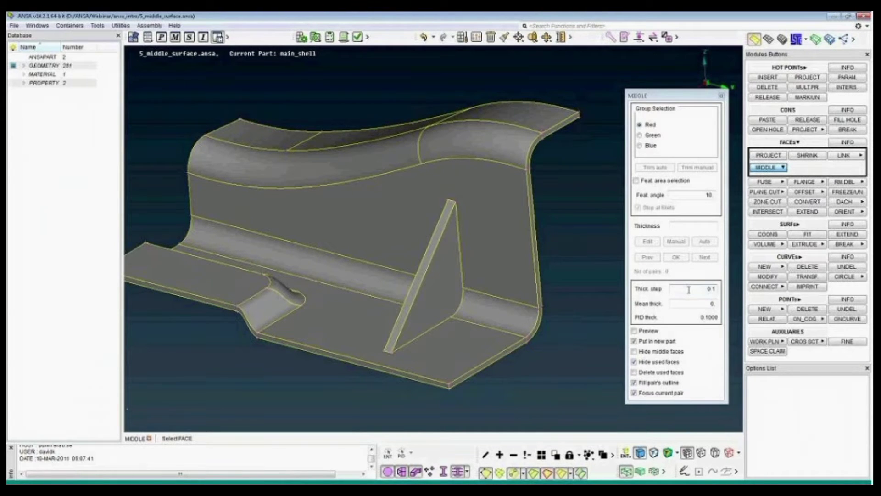
{"action": "left_click", "coordinate": [712, 289]}
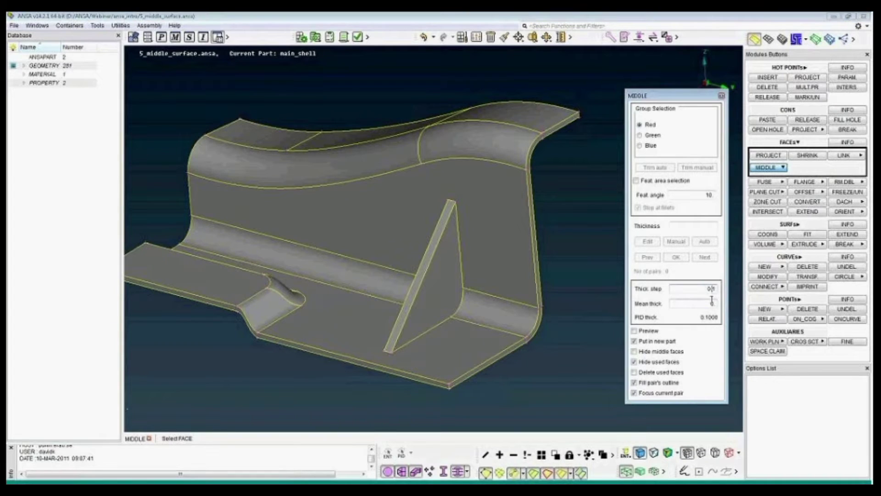
{"action": "key", "text": "BackSpace"}
{"action": "type", "text": "2"}
{"action": "left_click", "coordinate": [692, 226]}
{"action": "type", "text": "3"}
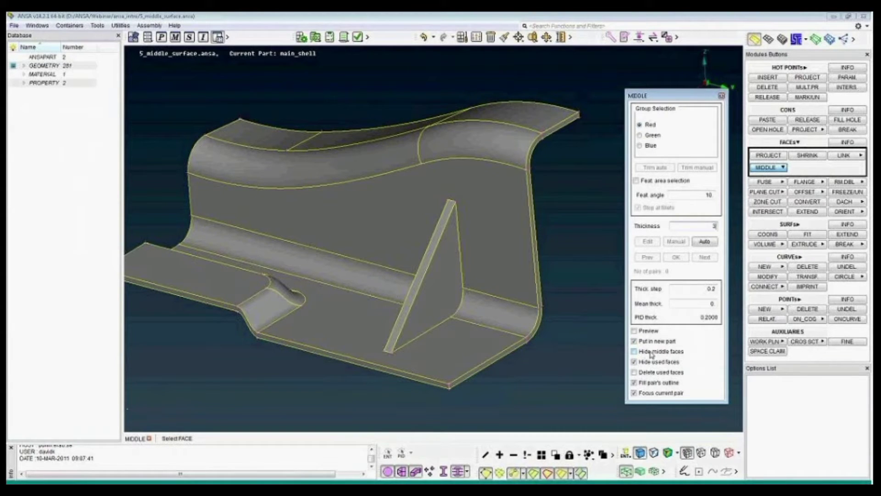
{"action": "left_click", "coordinate": [636, 332]}
Step: Detect the face pairs automatically and accept the middle faces of the upper flange
{"action": "left_click", "coordinate": [706, 242]}
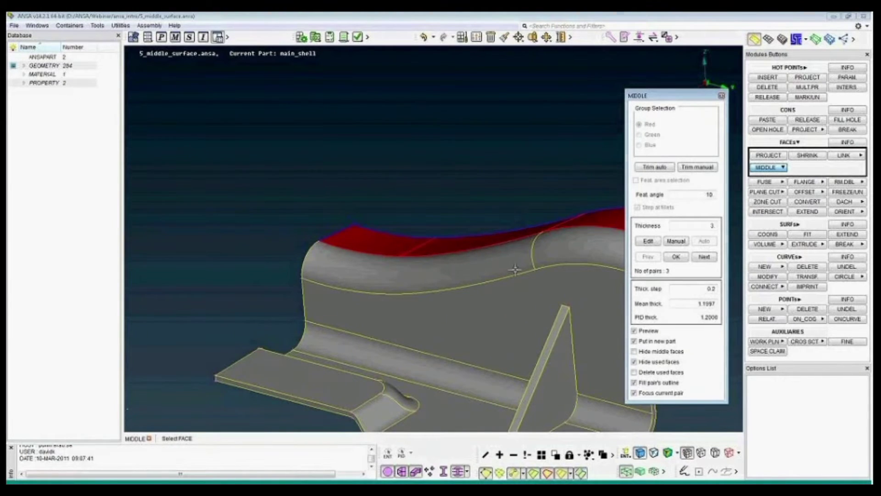
{"action": "middle_click_drag", "start_coordinate": [515, 271], "coordinate": [360, 241], "text": "ctrl"}
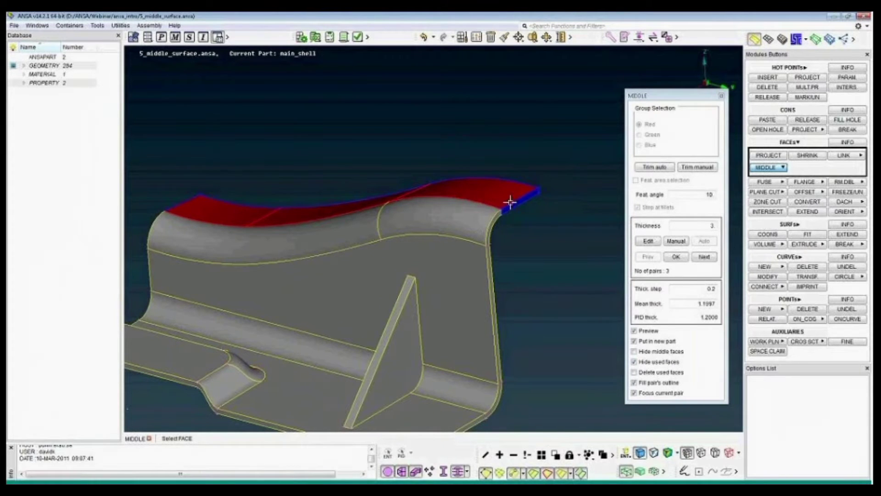
{"action": "mouse_move", "coordinate": [509, 214]}
{"action": "left_mouse_down", "text": "ctrl"}
{"action": "mouse_move", "coordinate": [479, 184]}
{"action": "mouse_move", "coordinate": [483, 198]}
{"action": "mouse_move", "coordinate": [441, 225]}
{"action": "mouse_move", "coordinate": [498, 246]}
{"action": "mouse_move", "coordinate": [509, 205]}
{"action": "left_mouse_up", "text": "ctrl"}
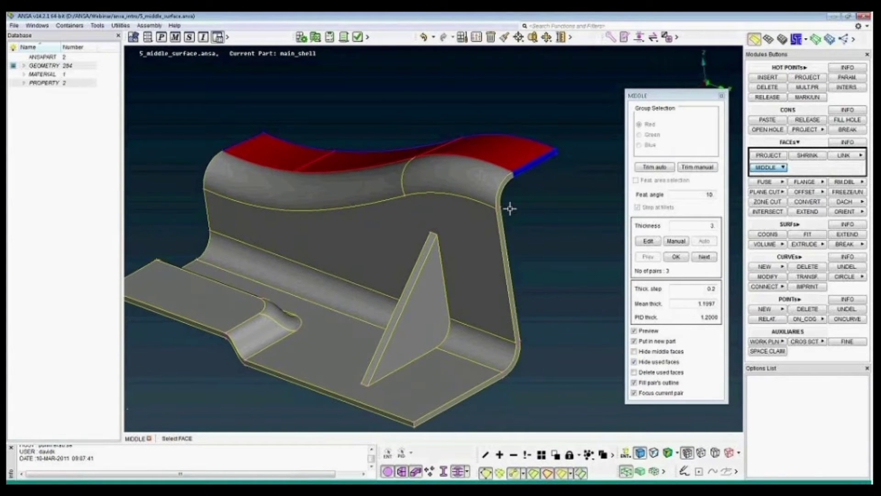
{"action": "left_click", "coordinate": [675, 256]}
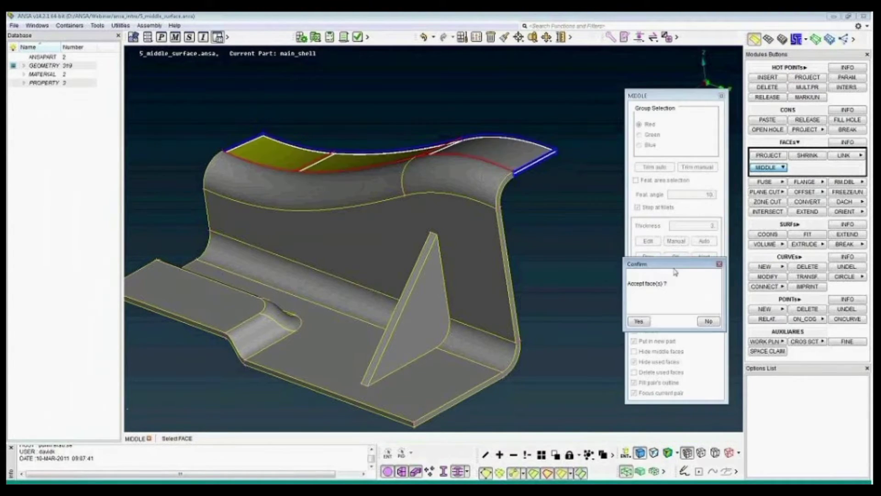
{"action": "scroll", "coordinate": [541, 170], "scroll_direction": "up", "scroll_amount": 4}
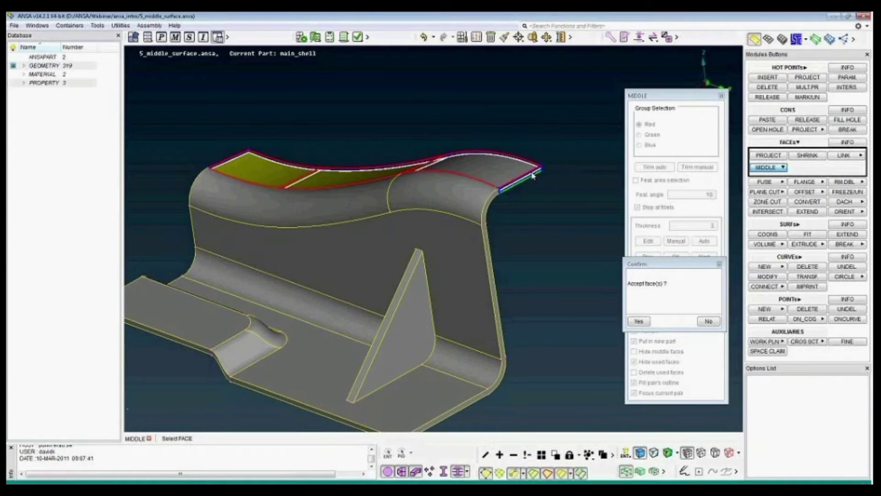
{"action": "scroll", "coordinate": [508, 186], "scroll_direction": "down", "scroll_amount": 4}
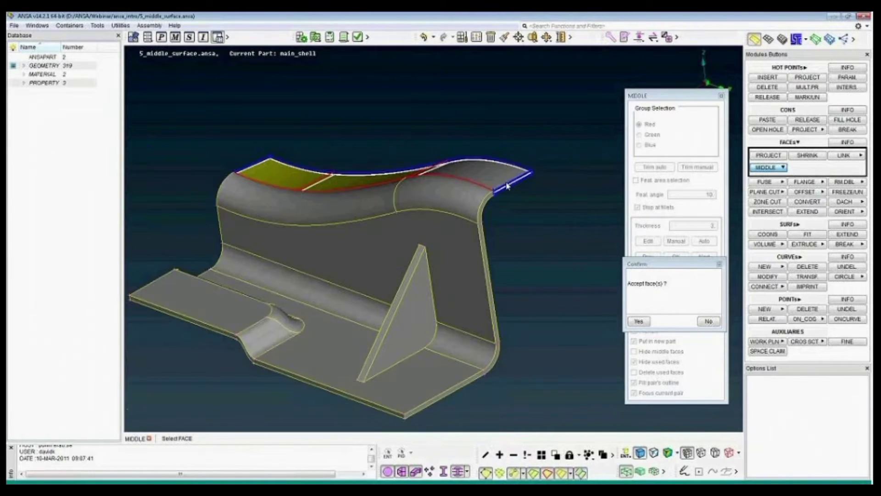
{"action": "left_click", "coordinate": [639, 322]}
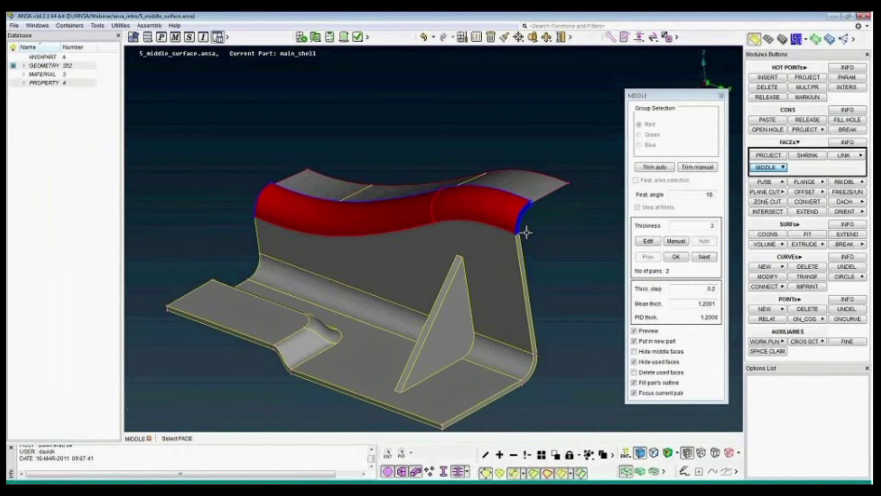
Step: Create the middle faces of the upper bend and of the triangular rib
{"action": "left_click", "coordinate": [677, 258]}
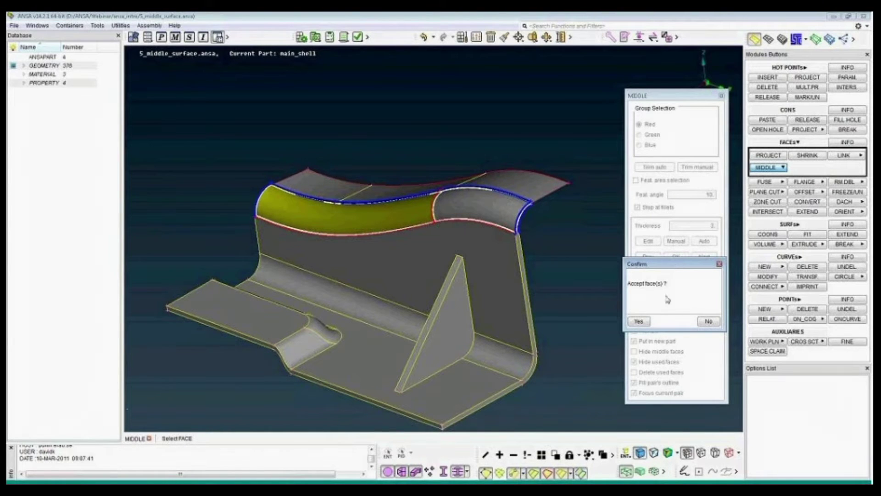
{"action": "left_click", "coordinate": [639, 321]}
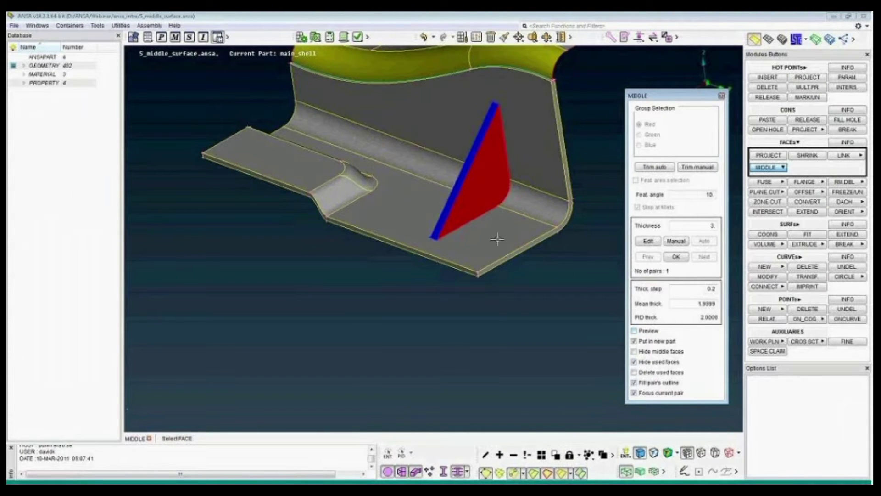
{"action": "middle_click_drag", "start_coordinate": [498, 238], "coordinate": [478, 282], "text": "ctrl"}
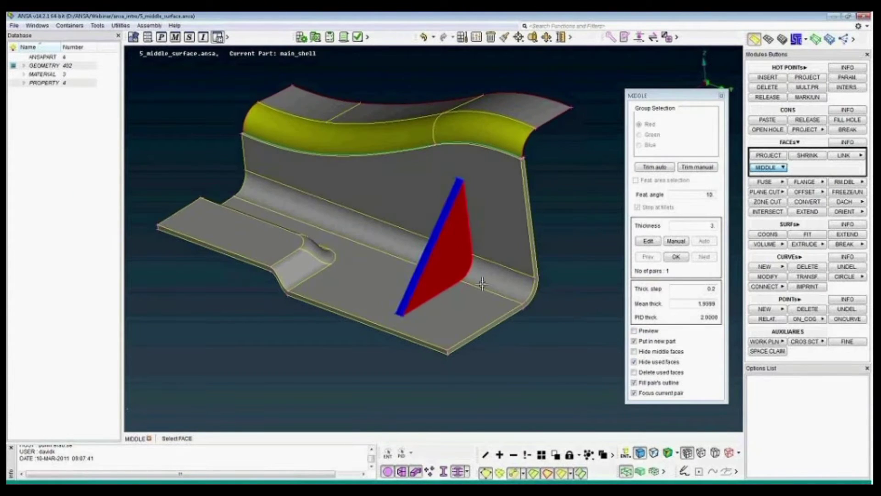
{"action": "left_click", "coordinate": [675, 258]}
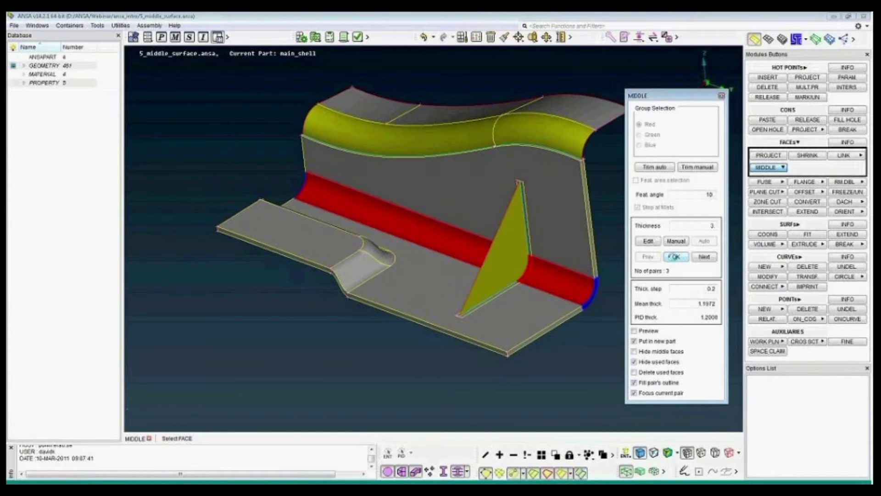
Step: Create the middle faces of the lower bend and the remaining face pairs, and end the extraction
{"action": "left_click", "coordinate": [675, 257]}
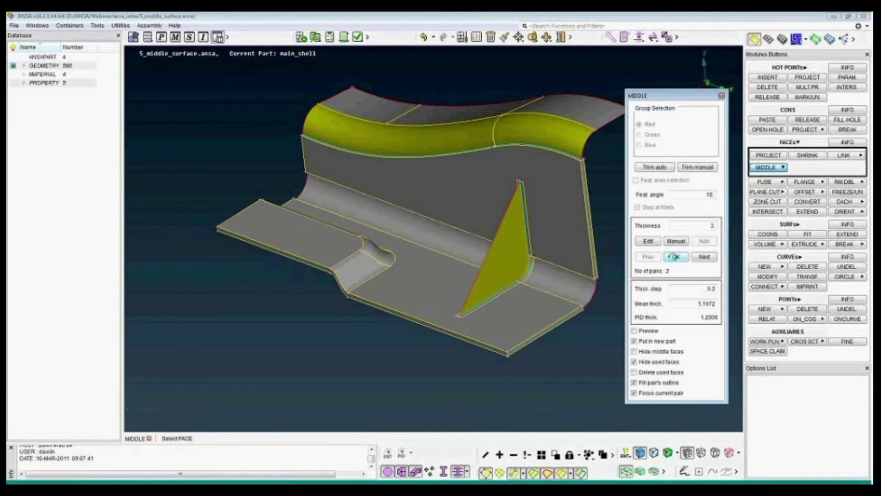
{"action": "left_click", "coordinate": [675, 257]}
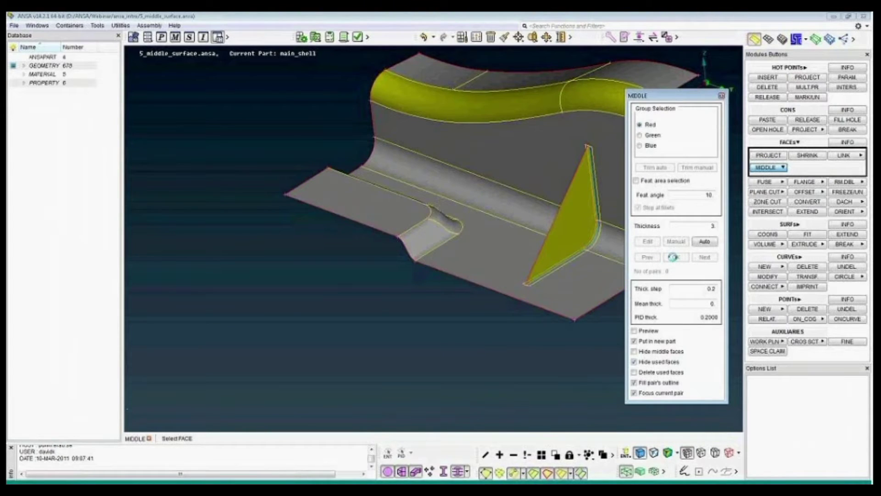
{"action": "key", "text": "Escape"}
Step: Make the orientation of the main shell's middle faces uniform
{"action": "middle_click_drag", "start_coordinate": [643, 235], "coordinate": [555, 279], "text": "ctrl"}
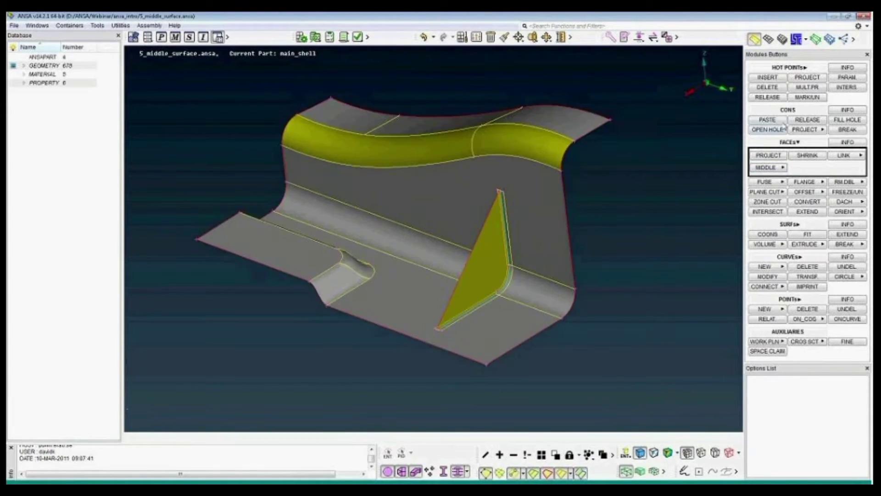
{"action": "left_click", "coordinate": [788, 142]}
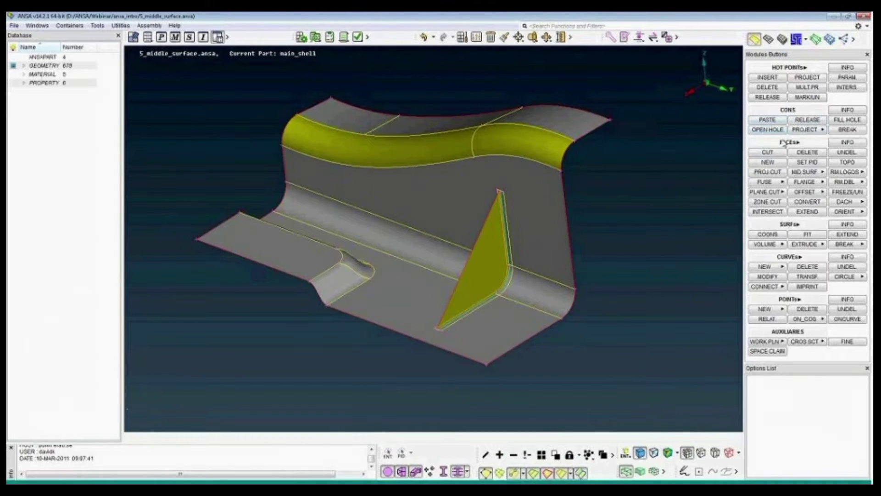
{"action": "left_click", "coordinate": [844, 213]}
{"action": "left_click", "coordinate": [844, 215]}
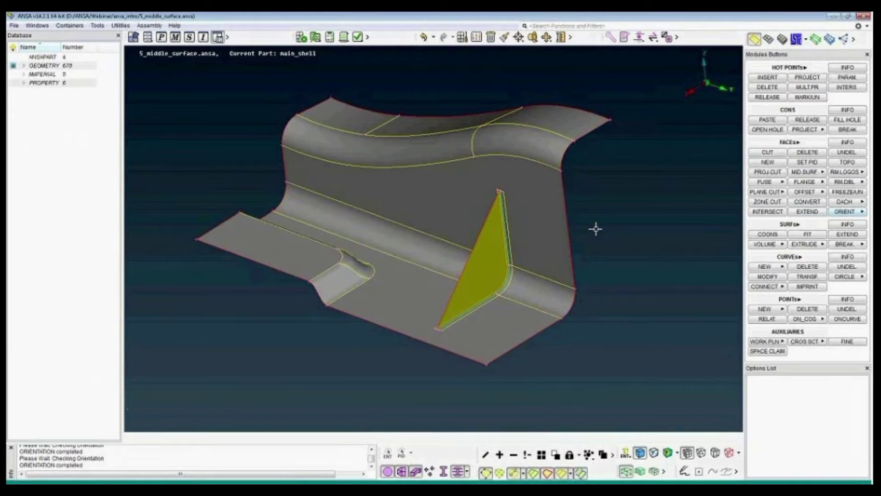
Step: Examine the upper tip of the triangular rib and its connection to the main shell wall
{"action": "mouse_move", "coordinate": [521, 233]}
{"action": "left_mouse_down", "text": "ctrl"}
{"action": "mouse_move", "coordinate": [555, 262]}
{"action": "mouse_move", "coordinate": [572, 233]}
{"action": "mouse_move", "coordinate": [520, 224]}
{"action": "left_mouse_up", "text": "ctrl"}
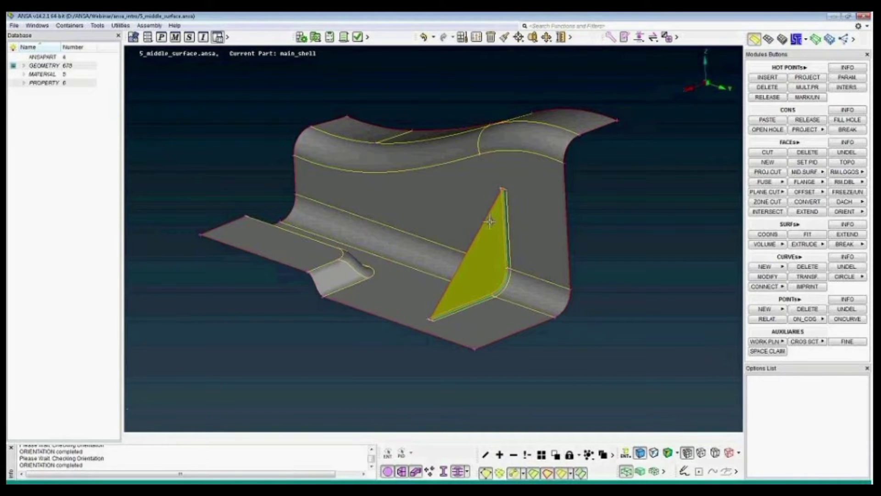
{"action": "scroll", "coordinate": [503, 189], "scroll_direction": "up", "scroll_amount": 3}
{"action": "scroll", "coordinate": [504, 188], "scroll_direction": "up", "scroll_amount": 2}
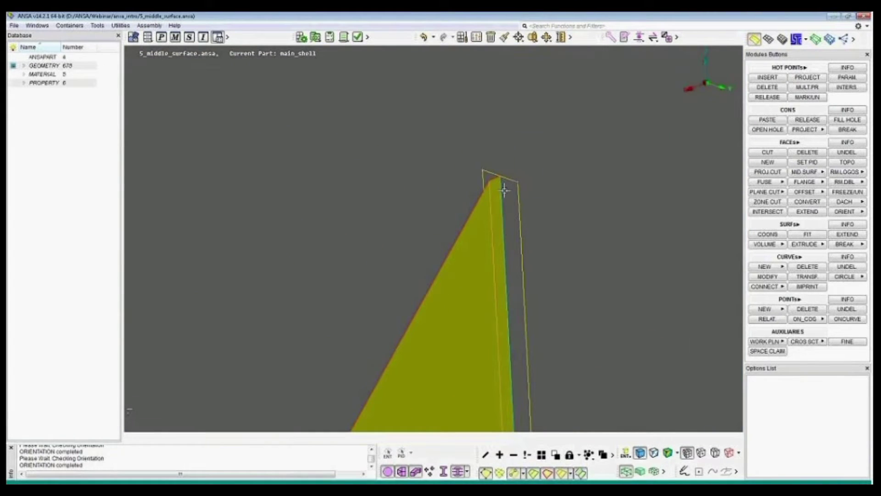
{"action": "left_click_drag", "start_coordinate": [504, 190], "coordinate": [508, 191], "text": "ctrl"}
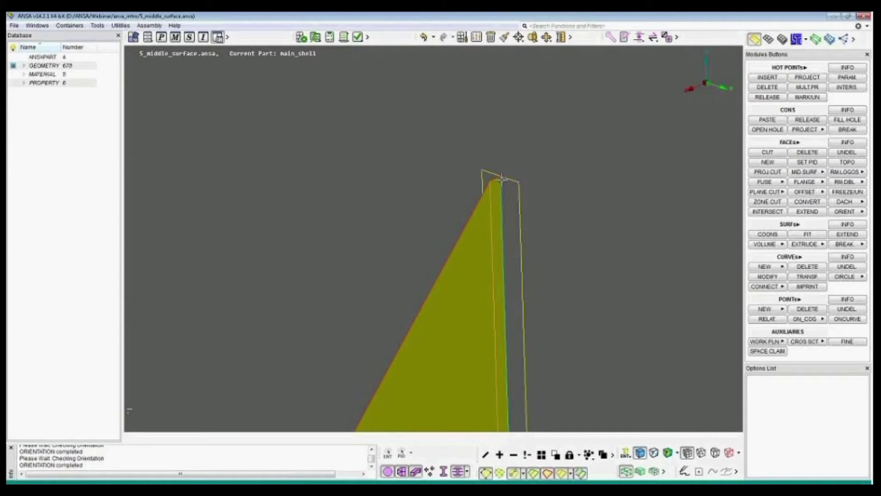
{"action": "scroll", "coordinate": [503, 200], "scroll_direction": "down", "scroll_amount": 5}
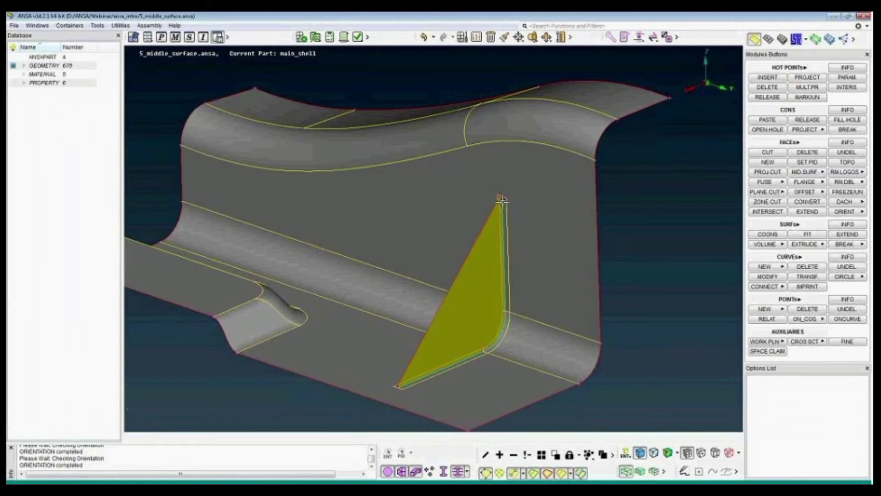
{"action": "scroll", "coordinate": [502, 201], "scroll_direction": "up", "scroll_amount": 5}
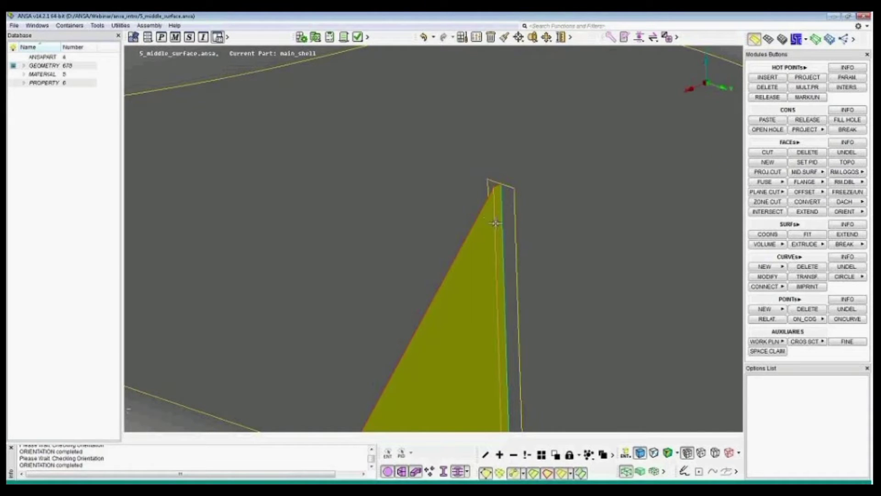
{"action": "scroll", "coordinate": [497, 232], "scroll_direction": "down", "scroll_amount": 5}
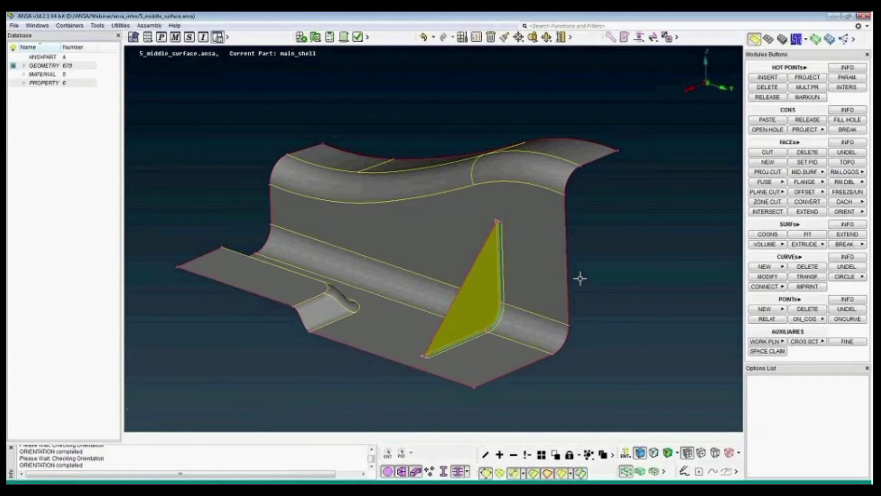
Step: Apply an element length of 5 to all perimeters and generate a free shell mesh on all the middle faces
{"action": "left_click", "coordinate": [766, 40]}
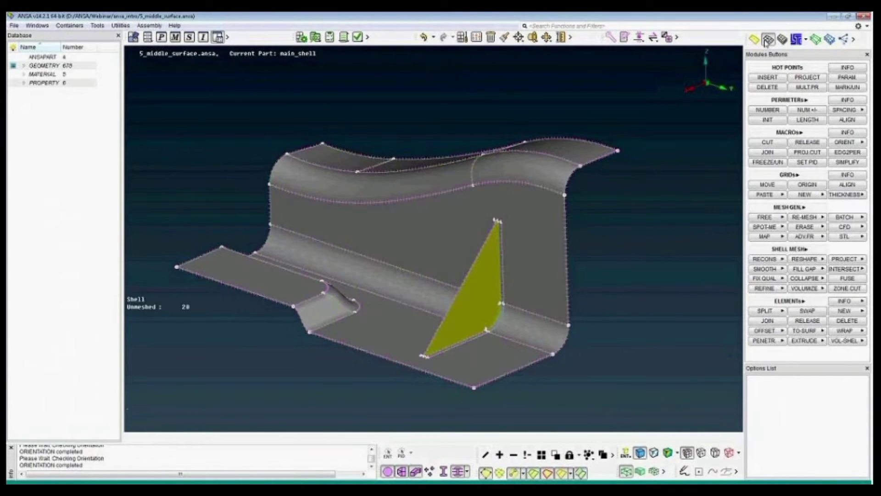
{"action": "left_click", "coordinate": [808, 119]}
{"action": "left_click_drag", "start_coordinate": [157, 83], "coordinate": [658, 424]}
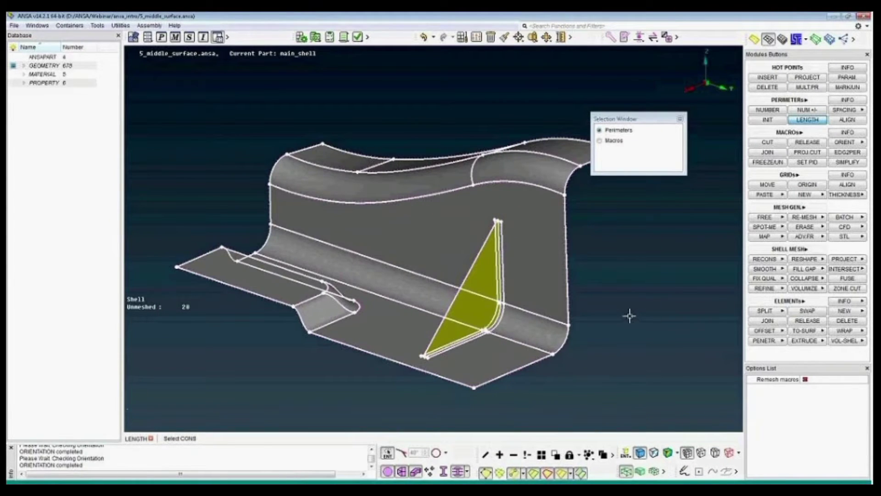
{"action": "middle_click", "coordinate": [630, 317]}
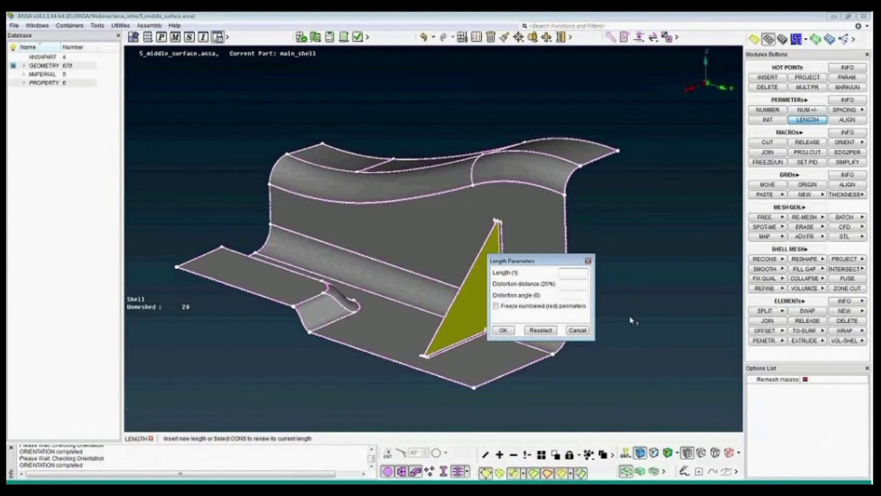
{"action": "type", "text": "5"}
{"action": "key", "text": "Return"}
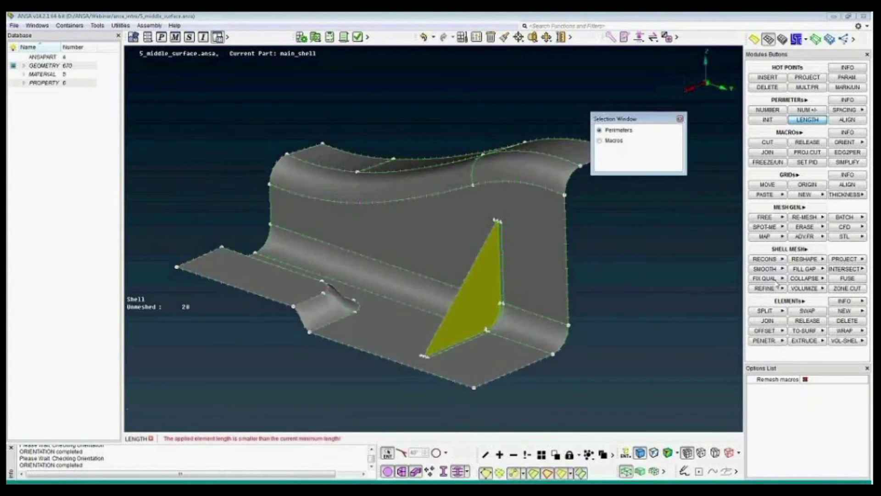
{"action": "left_click", "coordinate": [765, 218]}
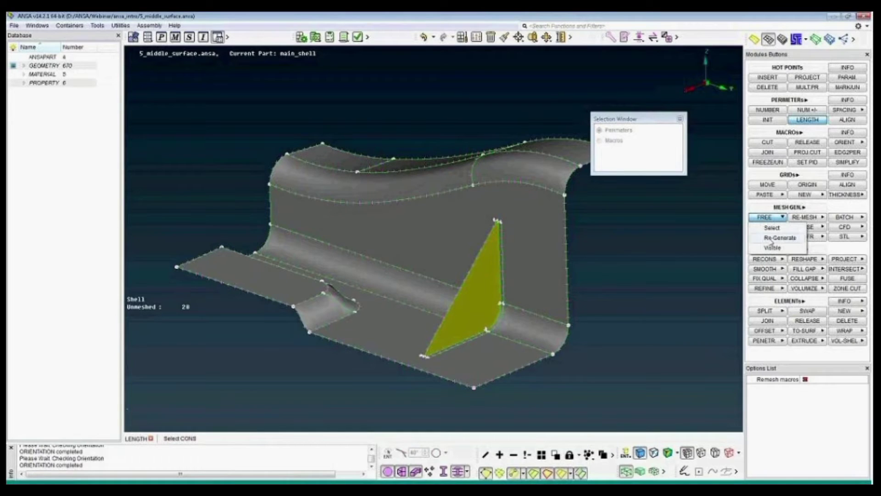
{"action": "middle_click", "coordinate": [597, 245]}
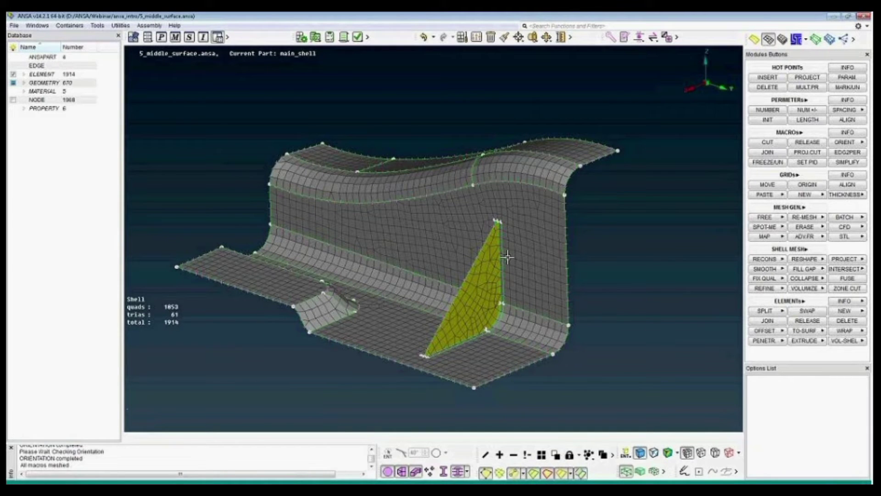
Step: Colour the meshed middle faces by property ID and compare them with their thicknesses in the property list
{"action": "scroll", "coordinate": [509, 260], "scroll_direction": "up", "scroll_amount": 1}
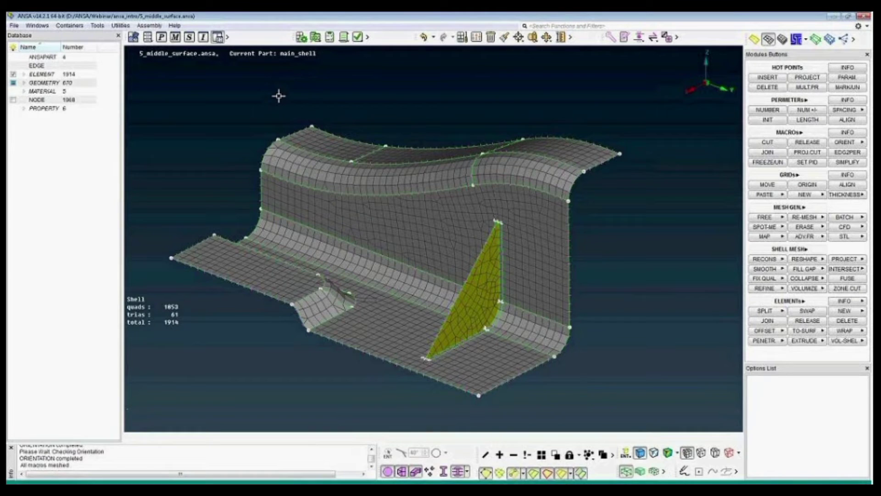
{"action": "left_click", "coordinate": [161, 37]}
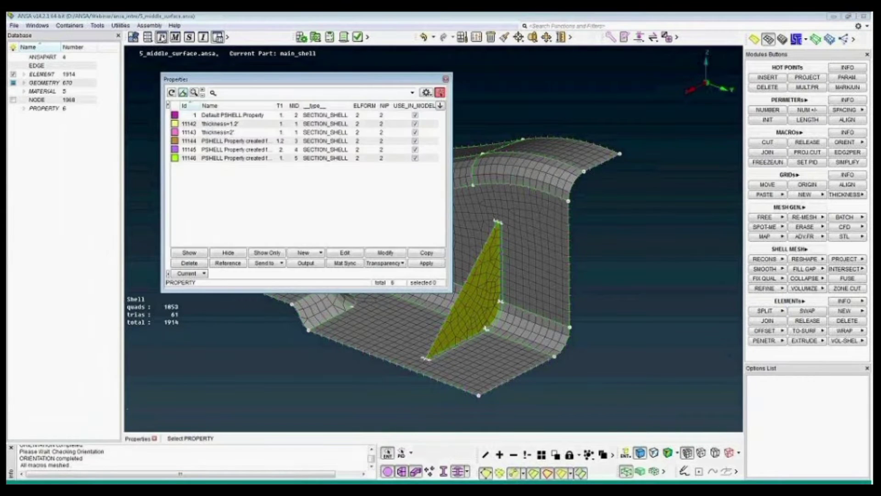
{"action": "left_click", "coordinate": [627, 455]}
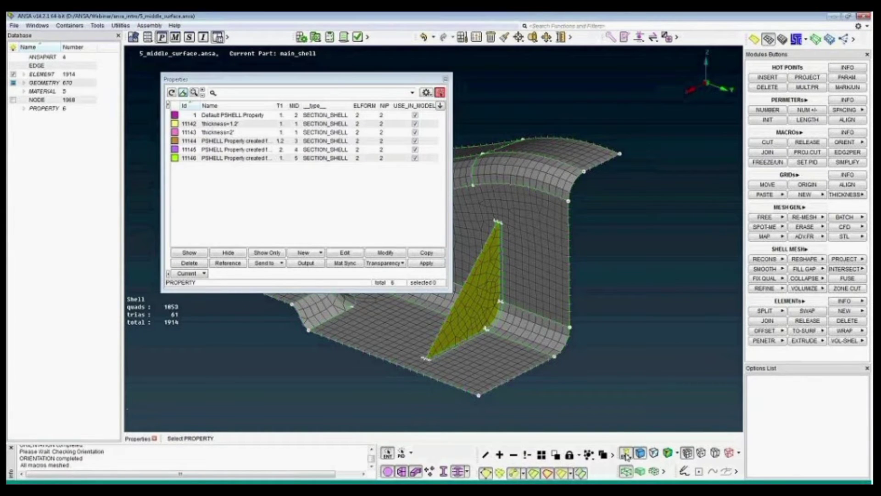
{"action": "left_click", "coordinate": [638, 410]}
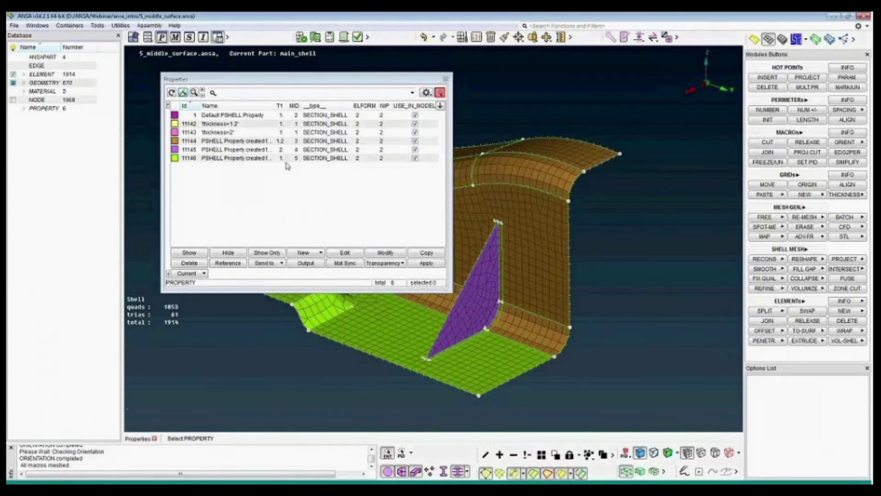
{"action": "key", "text": "Escape"}
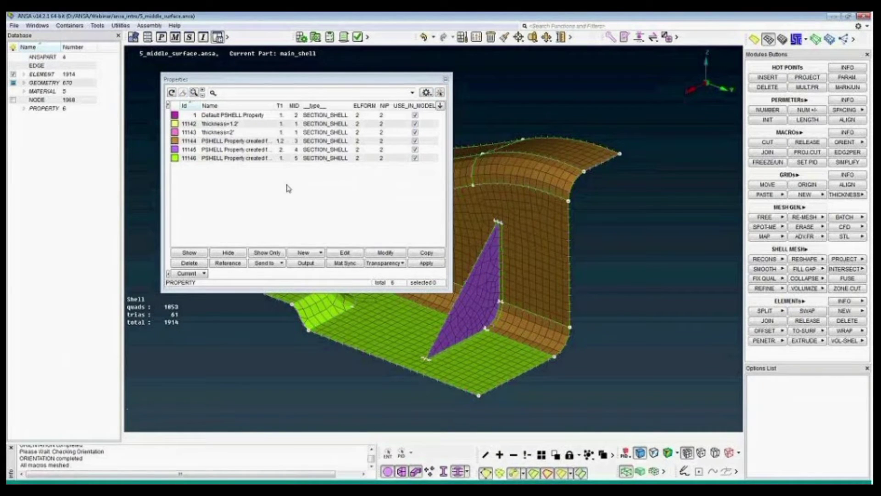
{"action": "key", "text": "Escape"}
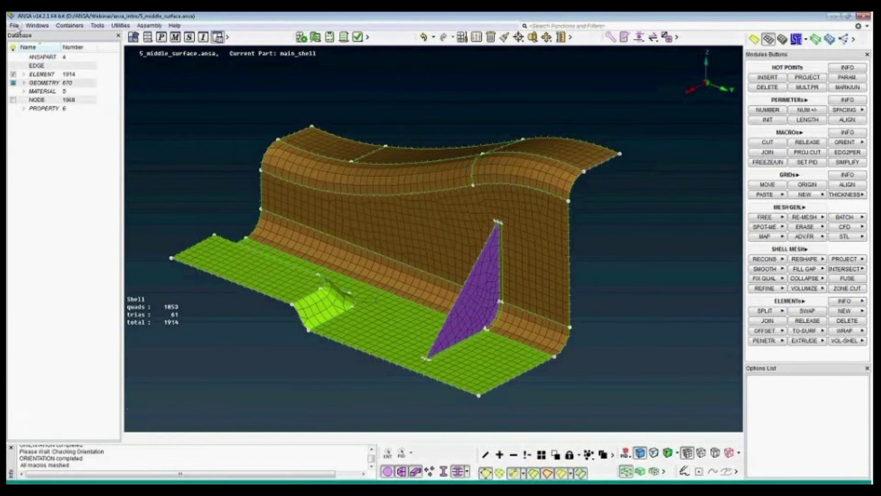
Step: Reopen the recent file 5_middle_surface.ansa and discard the changes made to the current model
{"action": "left_click", "coordinate": [15, 26]}
{"action": "mouse_move", "coordinate": [32, 46]}
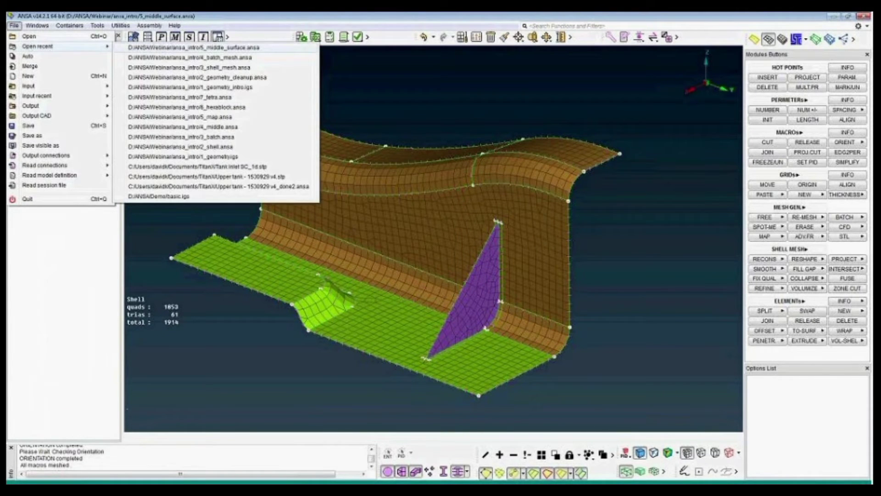
{"action": "left_click", "coordinate": [162, 49]}
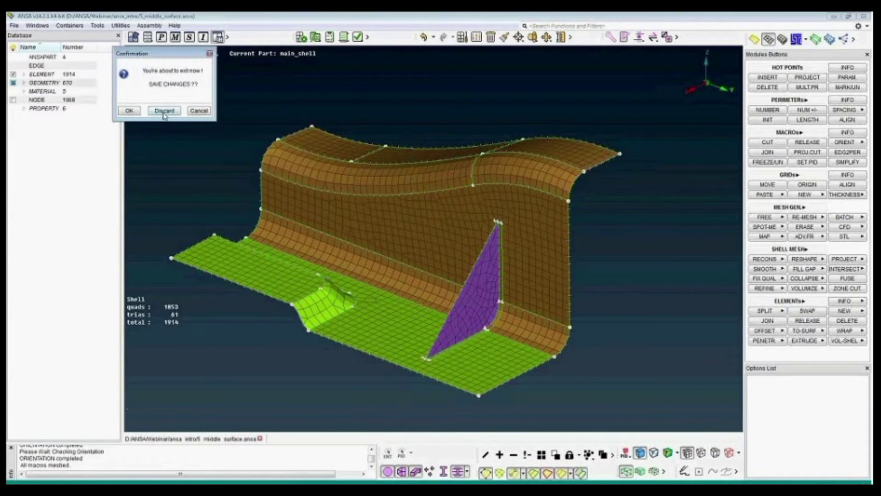
{"action": "left_click", "coordinate": [167, 115]}
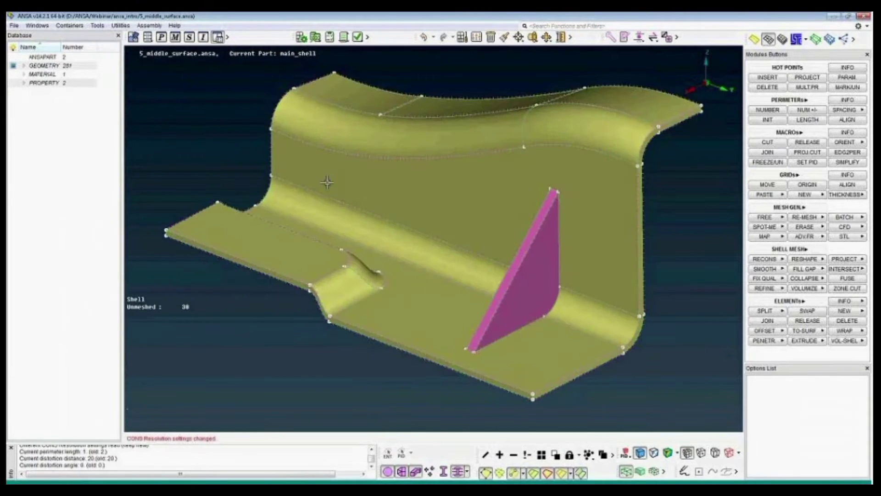
Step: Set the display back to entity (ENT) mode and switch to the geometry topology functions
{"action": "left_click", "coordinate": [626, 454]}
{"action": "left_click", "coordinate": [640, 399]}
{"action": "left_click", "coordinate": [754, 39]}
{"action": "scroll", "coordinate": [430, 318], "scroll_direction": "down", "scroll_amount": 3}
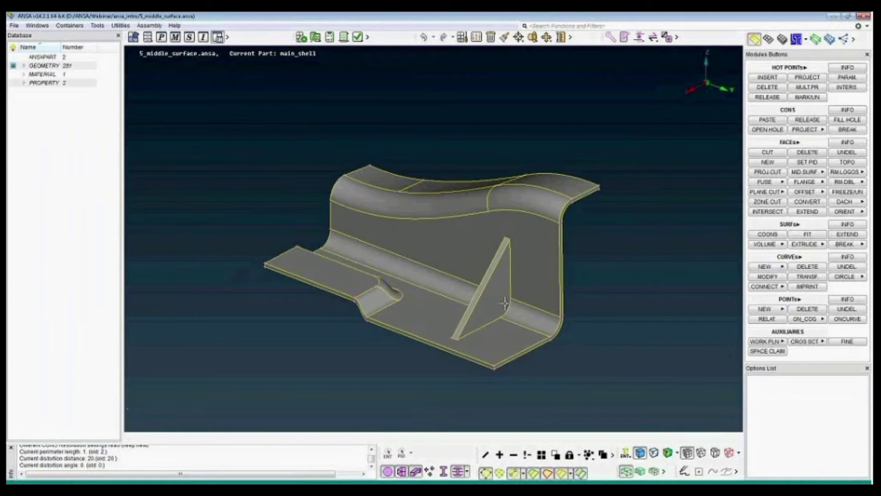
{"action": "middle_click_drag", "start_coordinate": [508, 297], "coordinate": [443, 294], "text": "ctrl"}
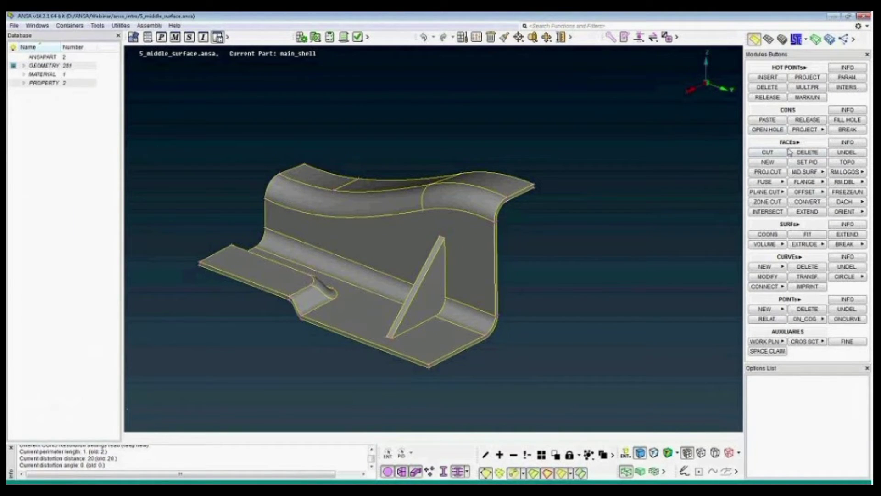
Step: Generate a Casting middle-surface mesh from all faces of the bracket with a minimum thickness of 1, and hide the geometry
{"action": "left_click", "coordinate": [812, 175]}
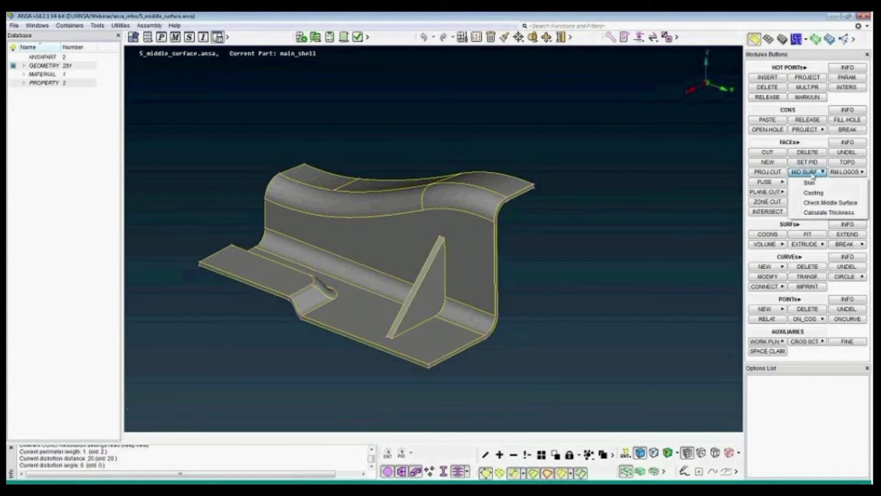
{"action": "left_click", "coordinate": [815, 198]}
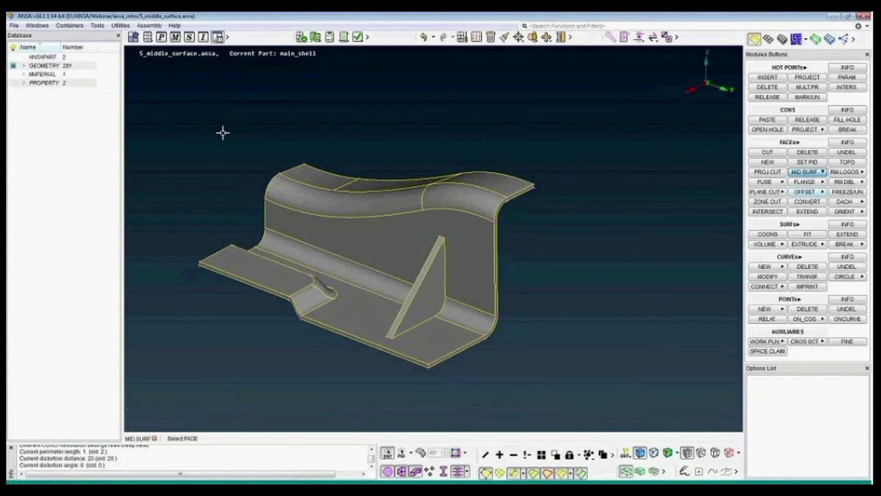
{"action": "left_click_drag", "start_coordinate": [448, 340], "coordinate": [565, 376]}
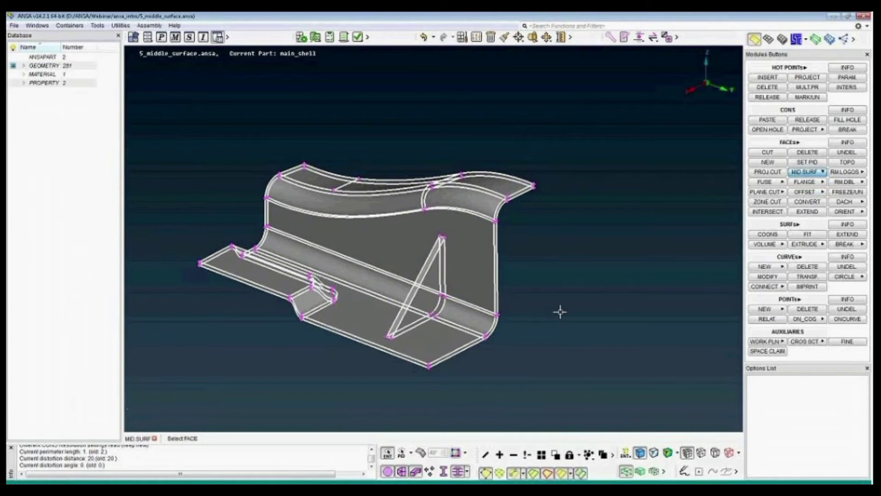
{"action": "middle_click", "coordinate": [561, 309]}
{"action": "type", "text": "1"}
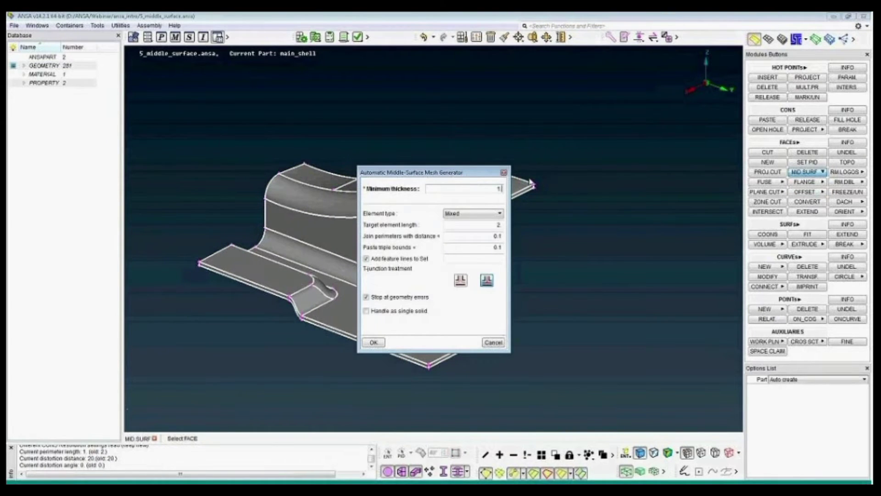
{"action": "left_click_drag", "start_coordinate": [660, 189], "coordinate": [661, 192]}
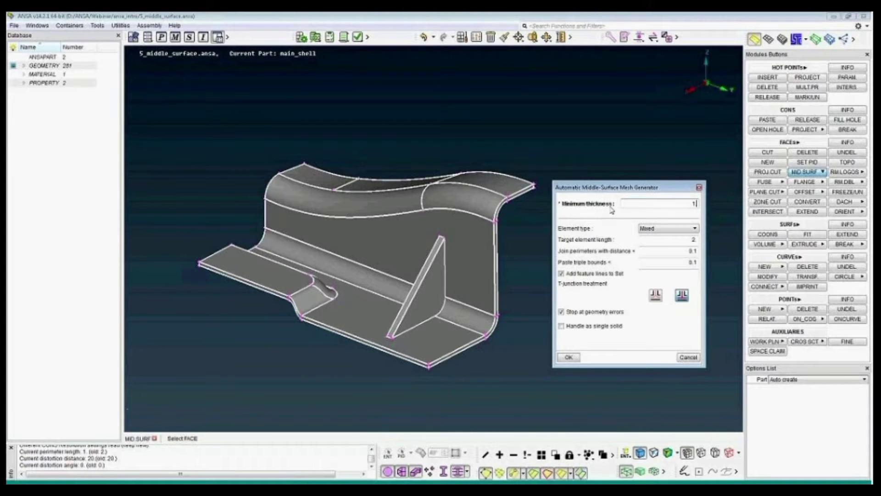
{"action": "mouse_move", "coordinate": [612, 210]}
{"action": "mouse_move", "coordinate": [685, 252]}
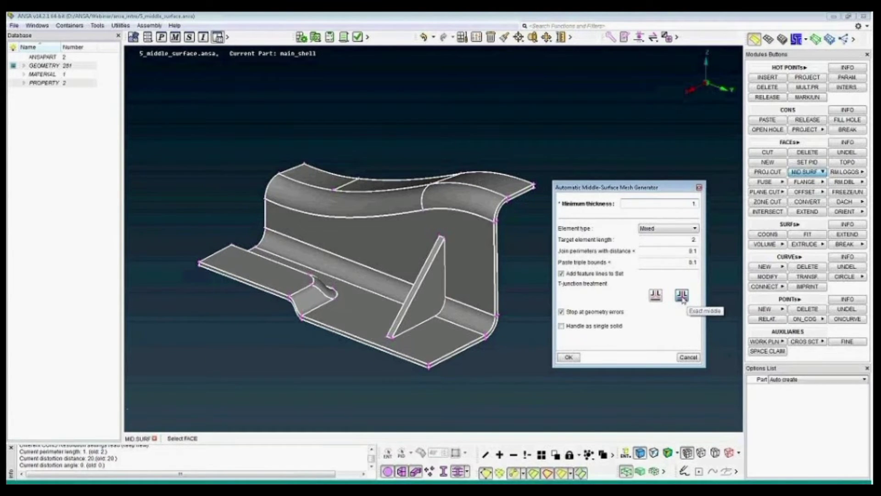
{"action": "left_click", "coordinate": [568, 357]}
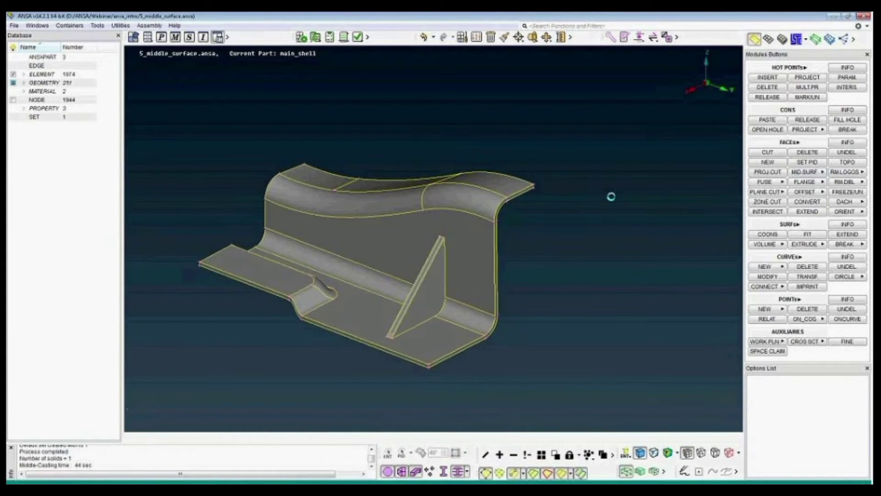
{"action": "scroll", "coordinate": [396, 318], "scroll_direction": "up", "scroll_amount": 2}
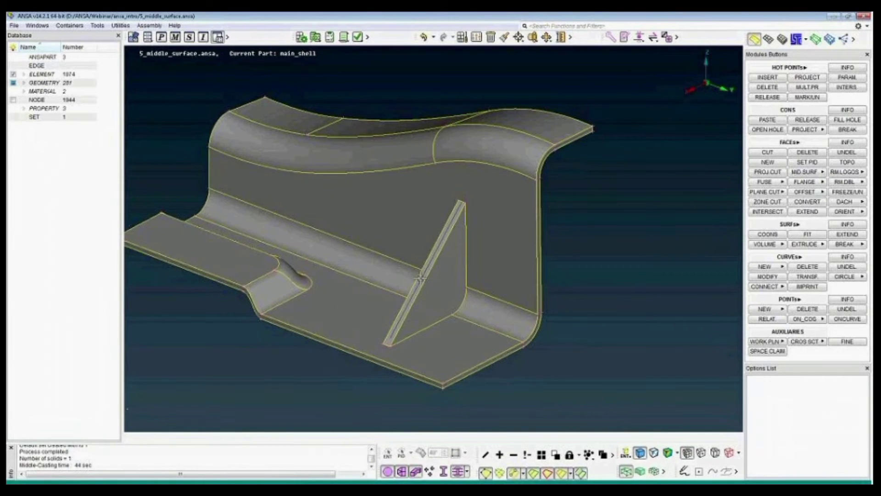
{"action": "left_click", "coordinate": [387, 472]}
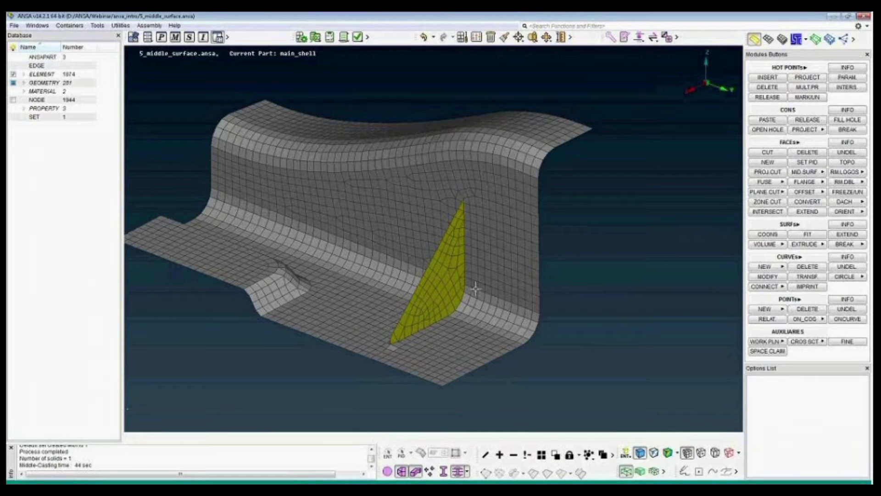
Step: Hide the shell elements around the upper rib and adjacent wall area by area, and restore all elements to view
{"action": "left_click", "coordinate": [514, 455]}
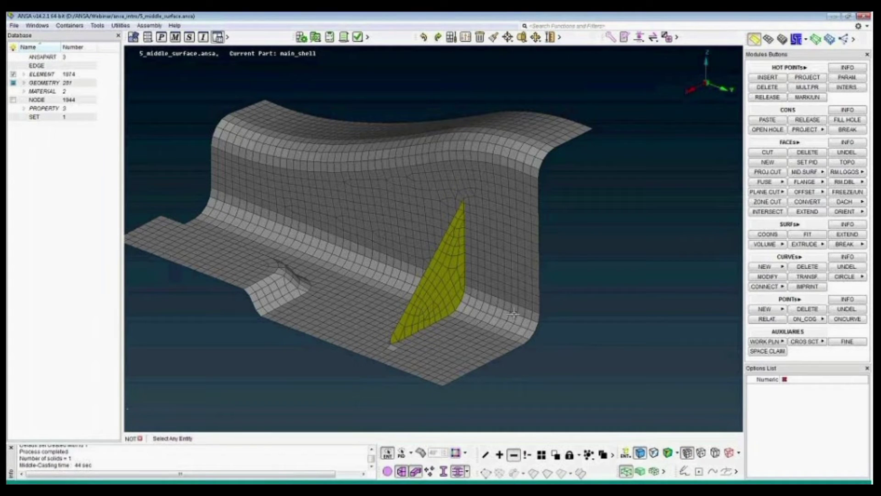
{"action": "left_click_drag", "start_coordinate": [450, 274], "coordinate": [549, 348]}
{"action": "left_click_drag", "start_coordinate": [454, 232], "coordinate": [529, 296]}
{"action": "left_click_drag", "start_coordinate": [442, 187], "coordinate": [582, 283]}
{"action": "left_click_drag", "start_coordinate": [452, 130], "coordinate": [582, 221]}
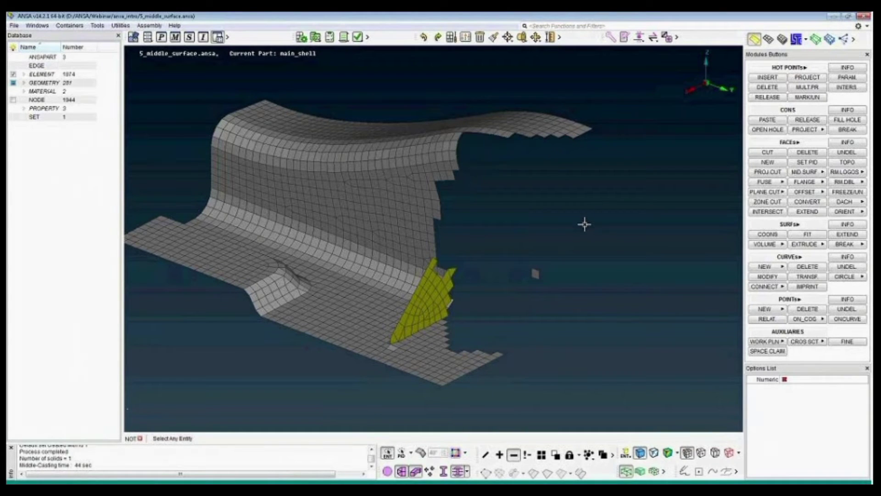
{"action": "left_click", "coordinate": [542, 456]}
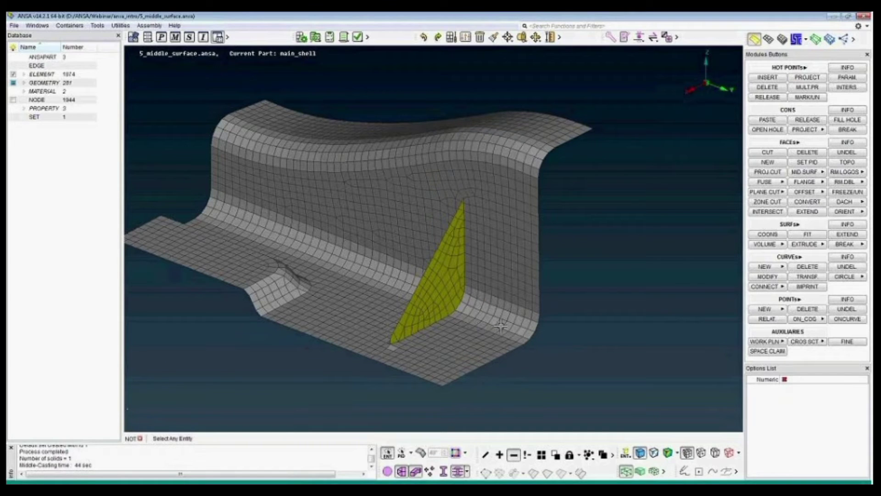
Step: Align the displaced node at the rib's lower tip to a plane through three surrounding points on the base flange, using the normal vector
{"action": "mouse_move", "coordinate": [469, 325]}
{"action": "left_mouse_down", "text": "ctrl"}
{"action": "mouse_move", "coordinate": [530, 339]}
{"action": "mouse_move", "coordinate": [432, 330]}
{"action": "mouse_move", "coordinate": [459, 323]}
{"action": "left_mouse_up", "text": "ctrl"}
{"action": "scroll", "coordinate": [423, 327], "scroll_direction": "up", "scroll_amount": 6}
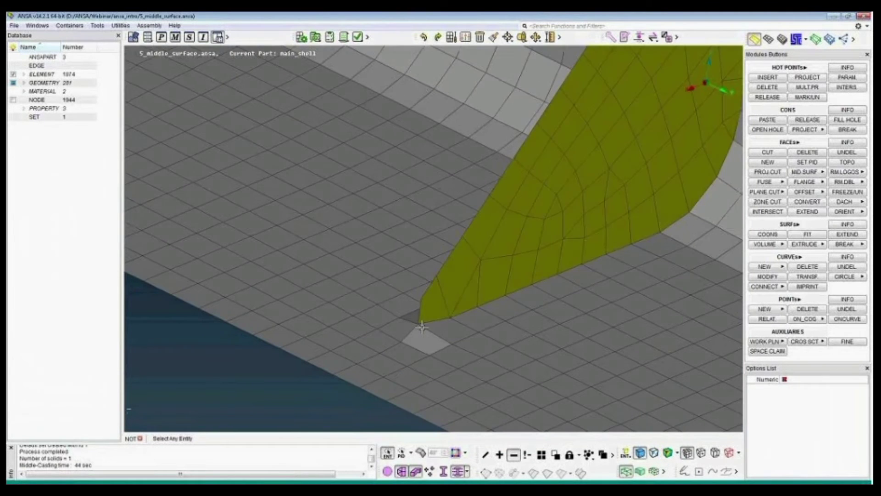
{"action": "mouse_move", "coordinate": [422, 327]}
{"action": "left_mouse_down", "text": "ctrl"}
{"action": "mouse_move", "coordinate": [403, 322]}
{"action": "mouse_move", "coordinate": [505, 335]}
{"action": "mouse_move", "coordinate": [416, 316]}
{"action": "left_mouse_up", "text": "ctrl"}
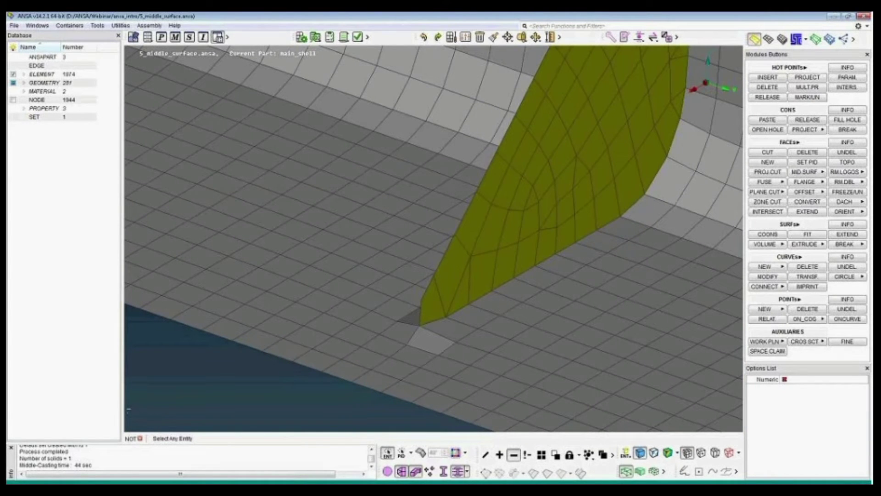
{"action": "left_click", "coordinate": [768, 39]}
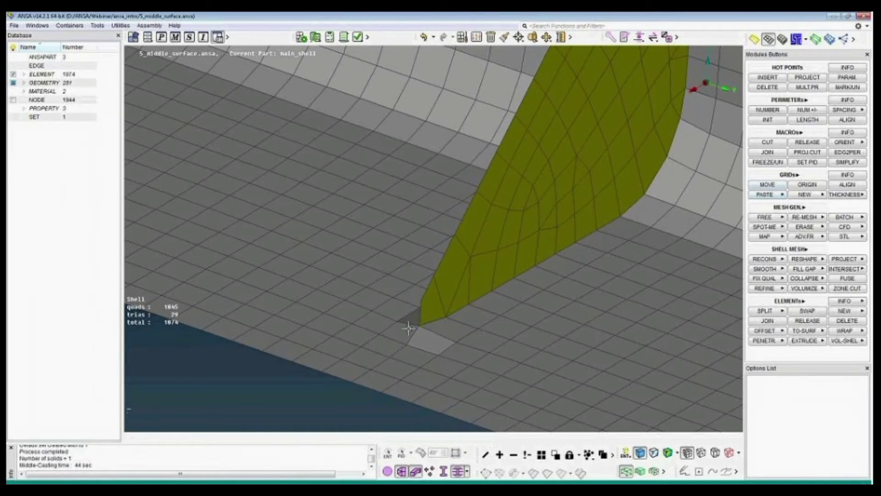
{"action": "left_click", "coordinate": [848, 184]}
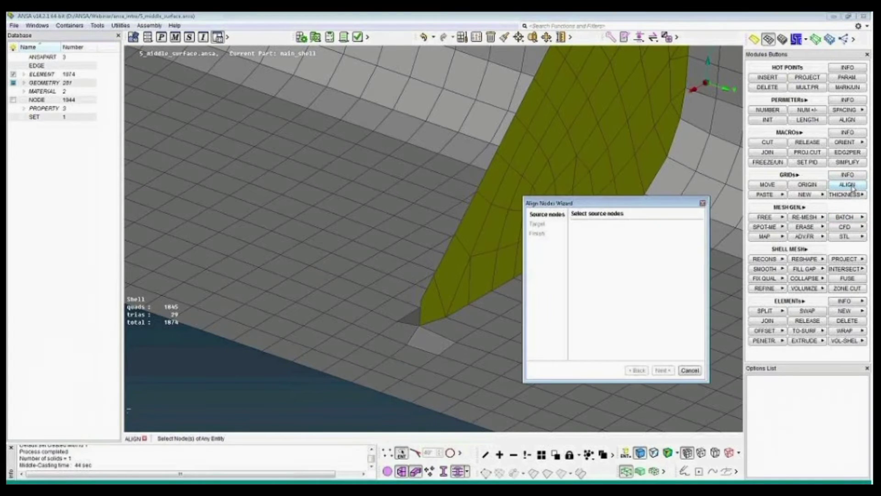
{"action": "left_click", "coordinate": [415, 326]}
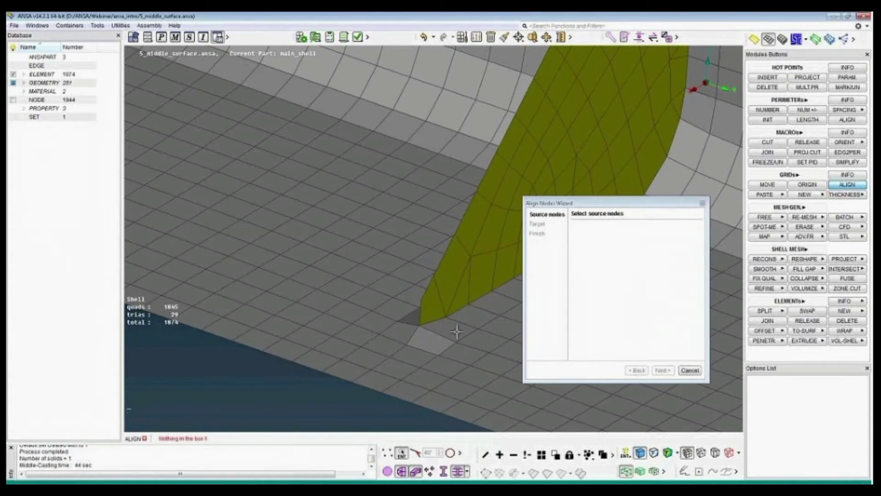
{"action": "left_click", "coordinate": [421, 325]}
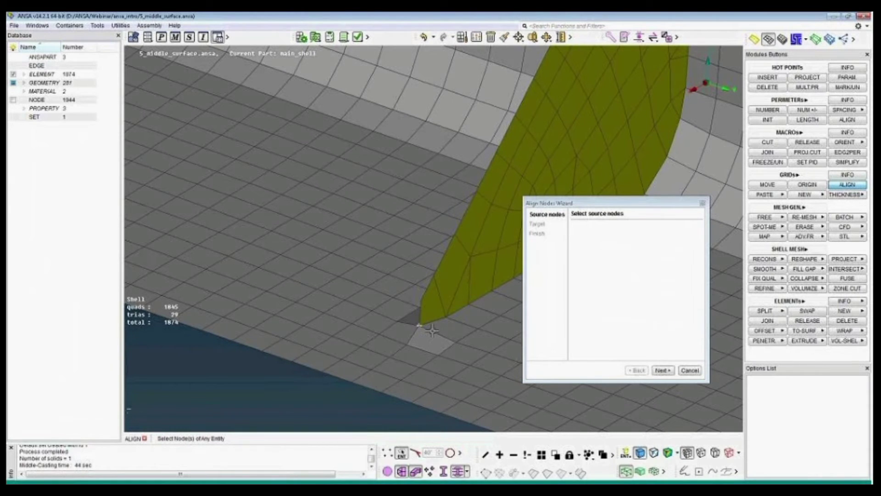
{"action": "middle_click", "coordinate": [417, 325]}
{"action": "scroll", "coordinate": [428, 326], "scroll_direction": "down", "scroll_amount": 2}
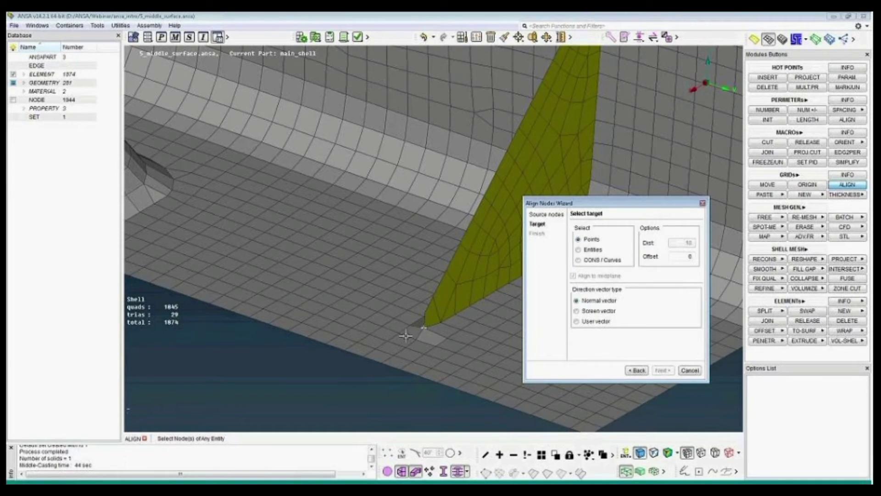
{"action": "left_click", "coordinate": [413, 308]}
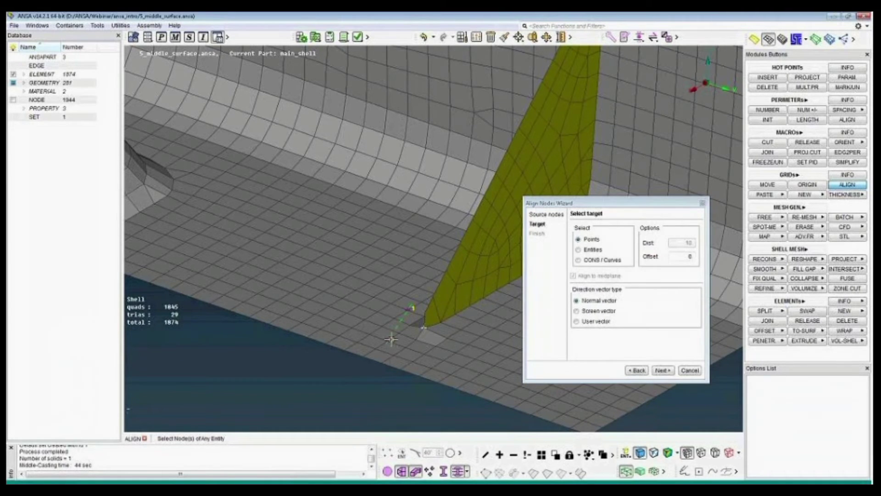
{"action": "middle_click", "coordinate": [448, 347]}
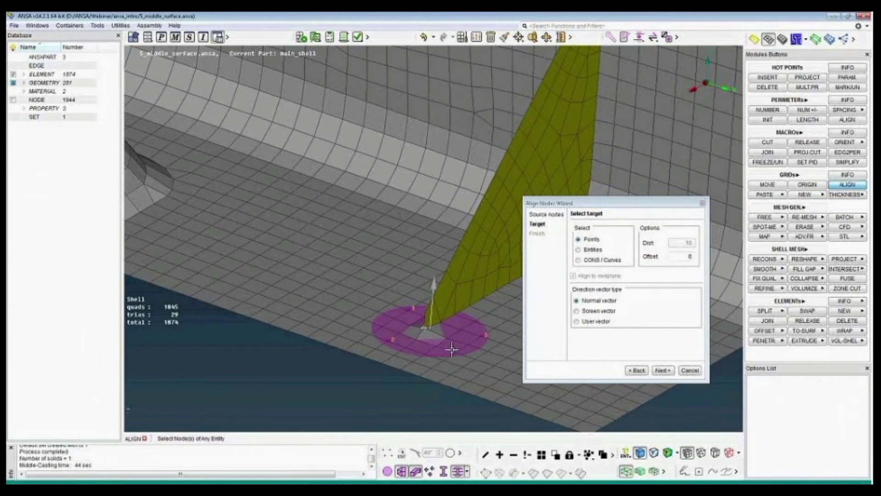
{"action": "middle_click", "coordinate": [445, 326]}
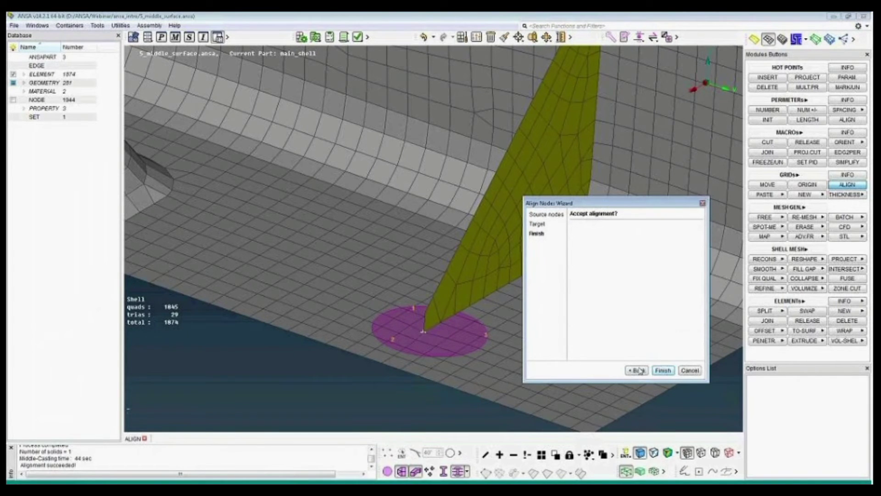
{"action": "left_click", "coordinate": [660, 370]}
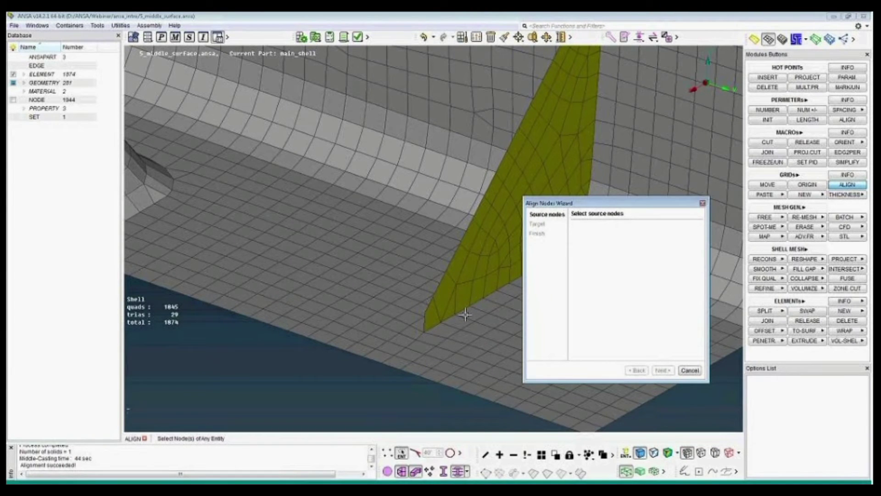
{"action": "left_click_drag", "start_coordinate": [459, 311], "coordinate": [471, 306], "text": "ctrl"}
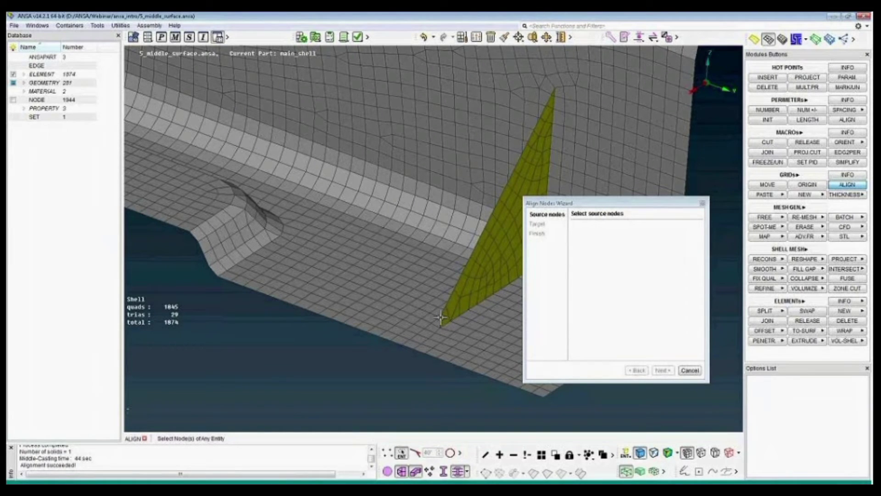
Step: Close the node alignment and display the shell elements coloured by element thickness (EL.THICK)
{"action": "key", "text": "Escape"}
{"action": "right_click_drag", "start_coordinate": [443, 314], "coordinate": [452, 279], "text": "ctrl"}
{"action": "scroll", "coordinate": [450, 279], "scroll_direction": "up", "scroll_amount": 3}
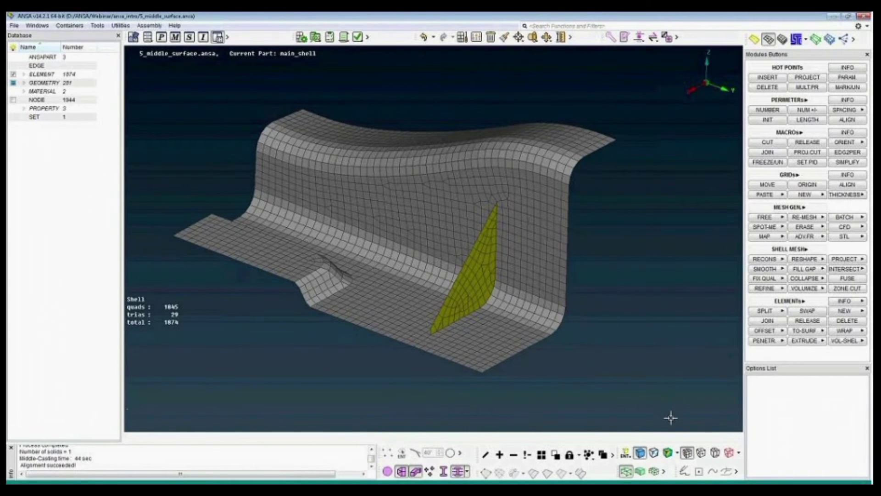
{"action": "left_click", "coordinate": [678, 455]}
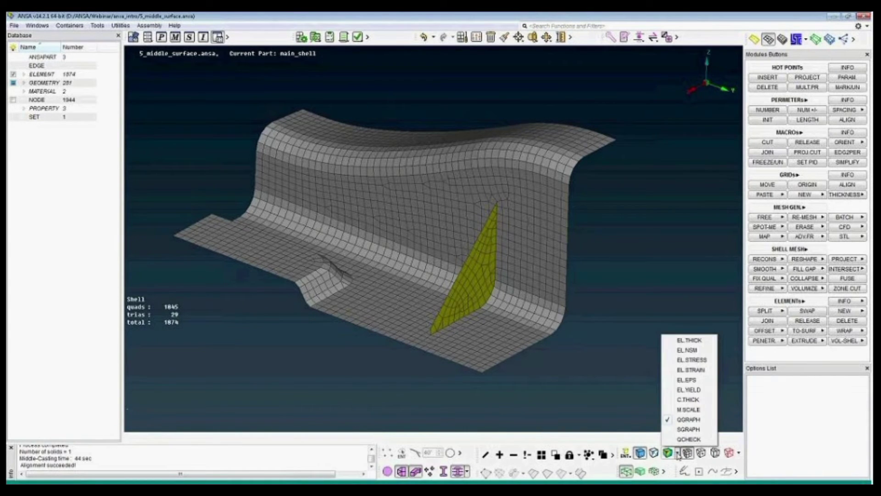
{"action": "left_click", "coordinate": [690, 341]}
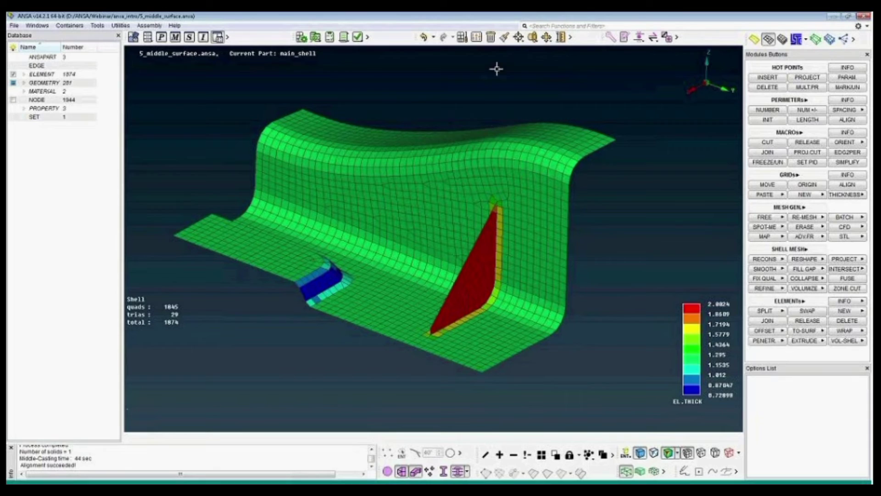
Step: Enable drawing shells as solid in the presentation parameters to view the mesh with its thickness
{"action": "left_click", "coordinate": [477, 38]}
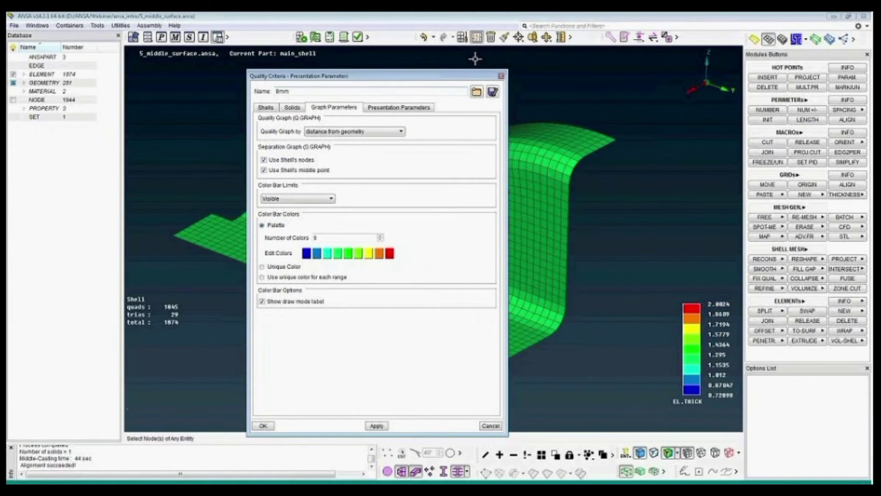
{"action": "left_click", "coordinate": [394, 109]}
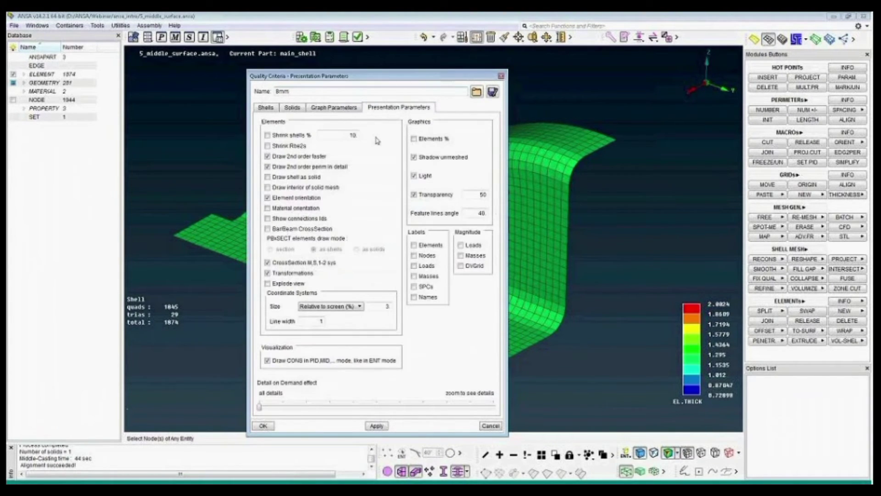
{"action": "left_click", "coordinate": [284, 181]}
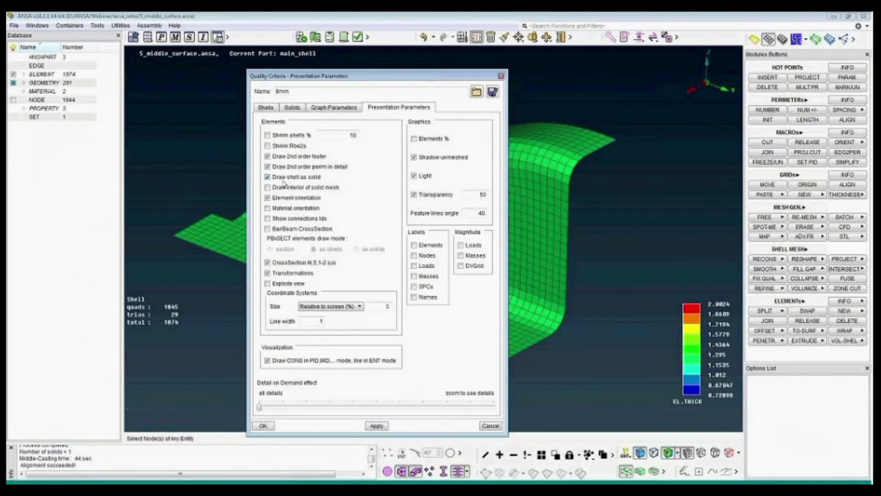
{"action": "left_click", "coordinate": [260, 426]}
{"action": "mouse_move", "coordinate": [456, 334]}
{"action": "left_mouse_down", "text": "ctrl"}
{"action": "mouse_move", "coordinate": [478, 329]}
{"action": "mouse_move", "coordinate": [451, 324]}
{"action": "mouse_move", "coordinate": [461, 324]}
{"action": "left_mouse_up", "text": "ctrl"}
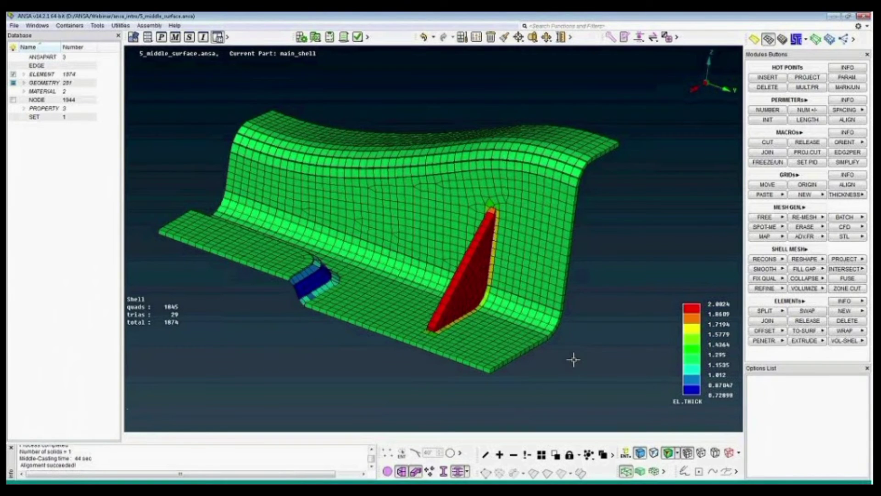
Step: Turn off the thickness colouring, show the original geometry over the mesh, and switch to the topology functions
{"action": "left_click", "coordinate": [668, 454]}
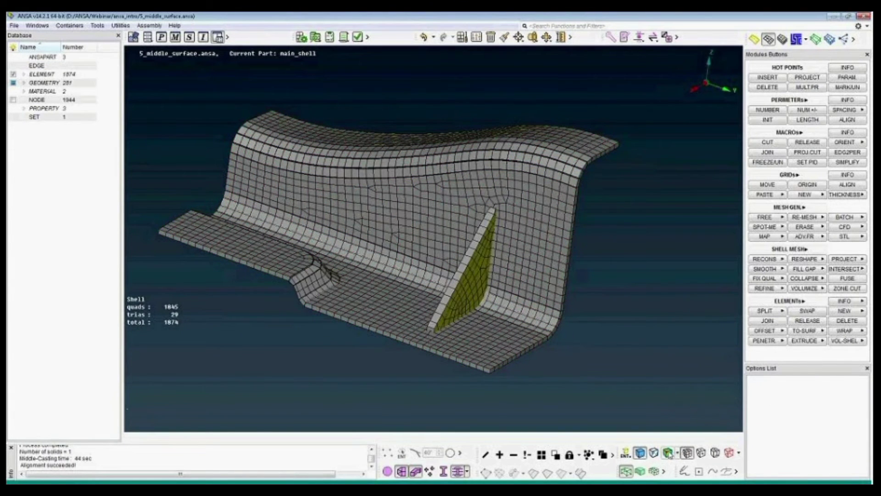
{"action": "left_click", "coordinate": [387, 472]}
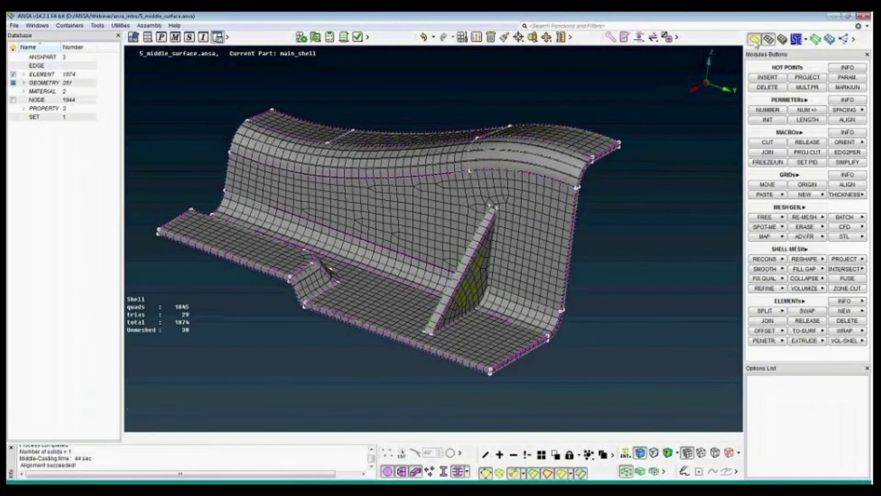
{"action": "left_click", "coordinate": [755, 40]}
Step: Examine how the solid-drawn shells match the original geometry at the rib's upper tip and around the stepped depression in the flange
{"action": "left_click_drag", "start_coordinate": [572, 196], "coordinate": [590, 201], "text": "ctrl"}
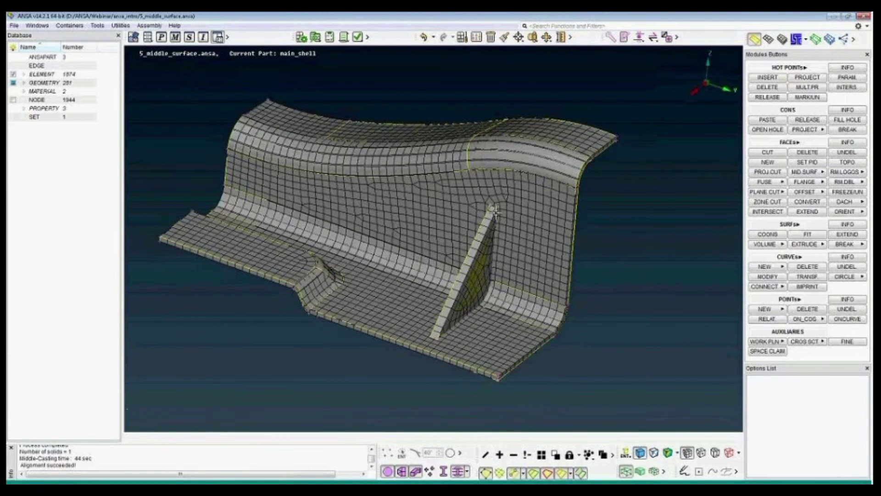
{"action": "scroll", "coordinate": [496, 211], "scroll_direction": "up", "scroll_amount": 3}
{"action": "scroll", "coordinate": [496, 211], "scroll_direction": "up", "scroll_amount": 5}
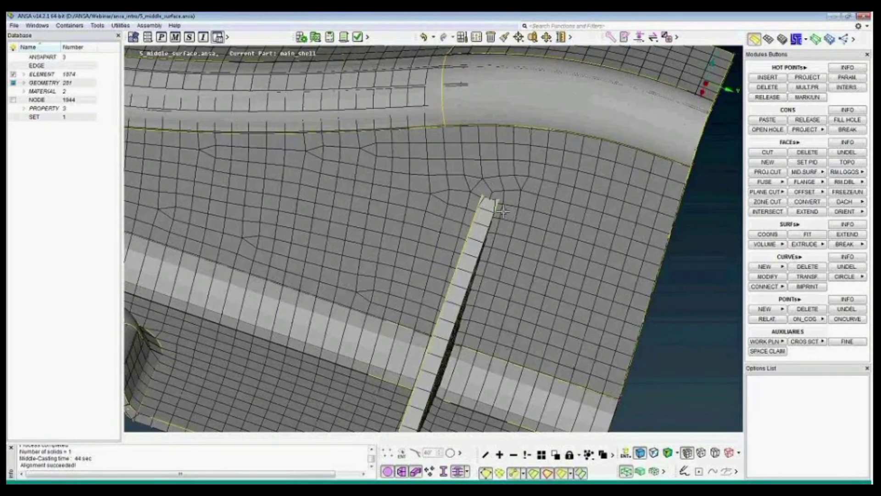
{"action": "middle_click_drag", "start_coordinate": [173, 357], "coordinate": [442, 281], "text": "ctrl"}
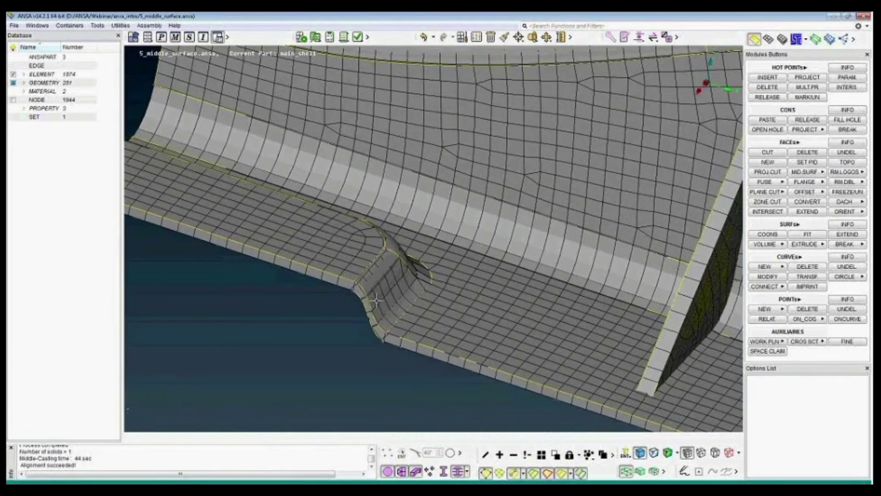
{"action": "scroll", "coordinate": [395, 295], "scroll_direction": "up", "scroll_amount": 4}
{"action": "left_click_drag", "start_coordinate": [398, 294], "coordinate": [487, 284], "text": "ctrl"}
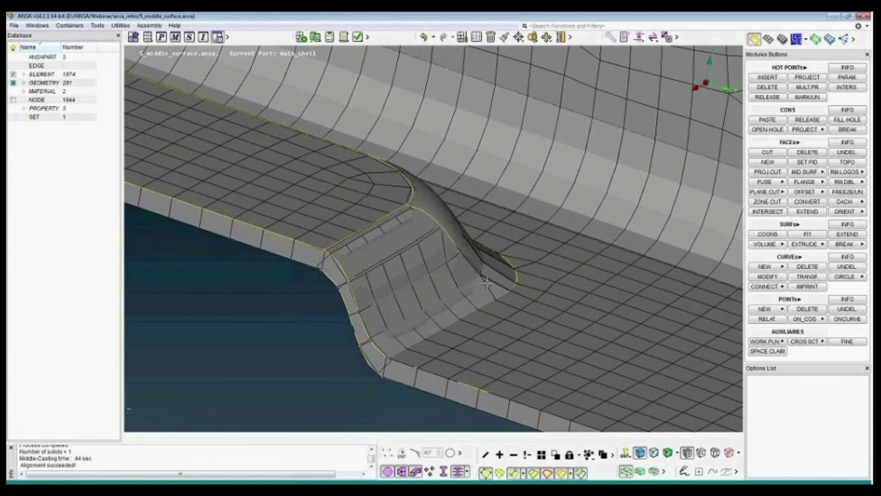
{"action": "key", "text": "F9"}
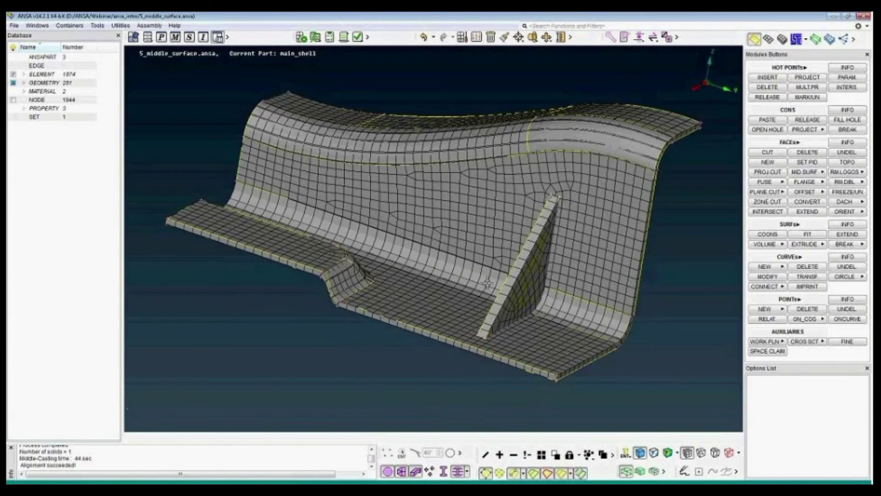
Step: Disable drawing shells as solid in the presentation parameters and hide the geometry so only the shell mesh is shown
{"action": "left_click", "coordinate": [476, 39]}
{"action": "left_click", "coordinate": [292, 177]}
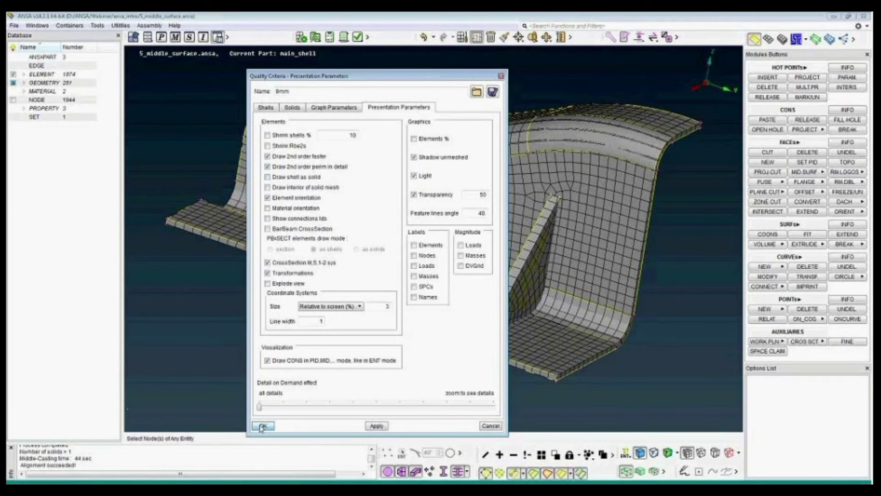
{"action": "left_click", "coordinate": [261, 426]}
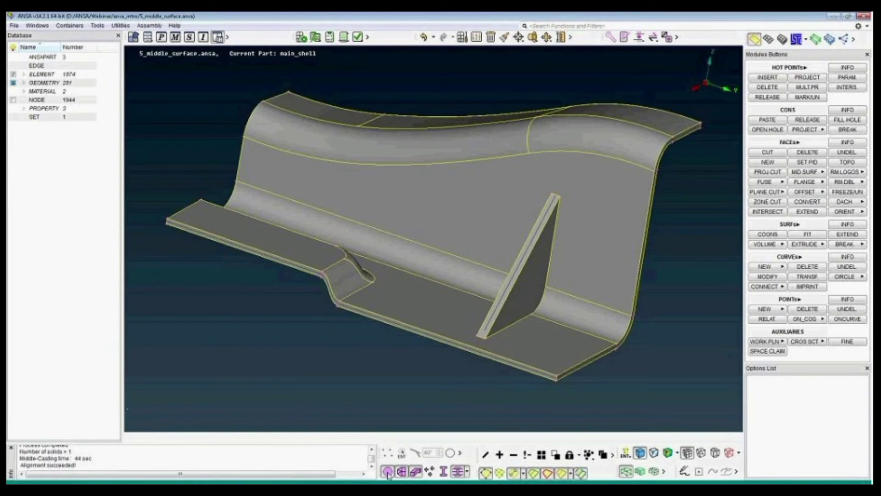
{"action": "left_click", "coordinate": [388, 473]}
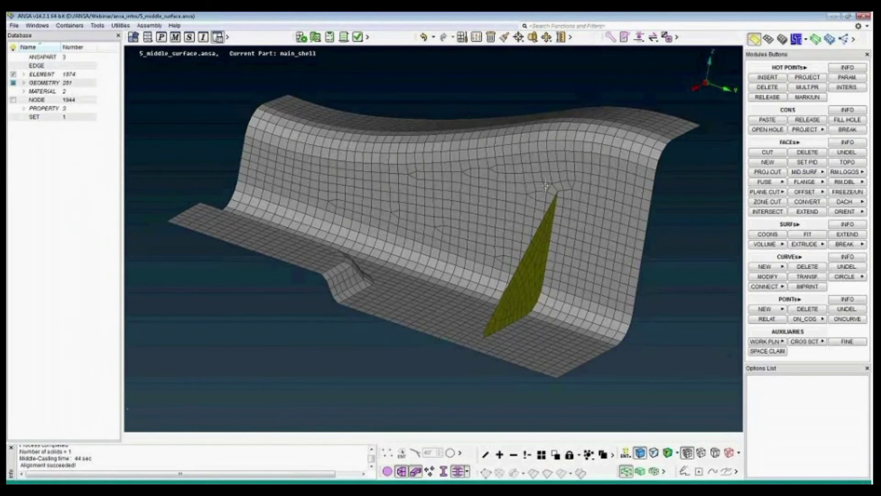
Step: Hide two areas of shell elements across the rib and adjacent wall, and restore all elements to view
{"action": "left_click", "coordinate": [518, 459]}
{"action": "left_click_drag", "start_coordinate": [496, 262], "coordinate": [579, 314]}
{"action": "left_click_drag", "start_coordinate": [459, 202], "coordinate": [577, 269]}
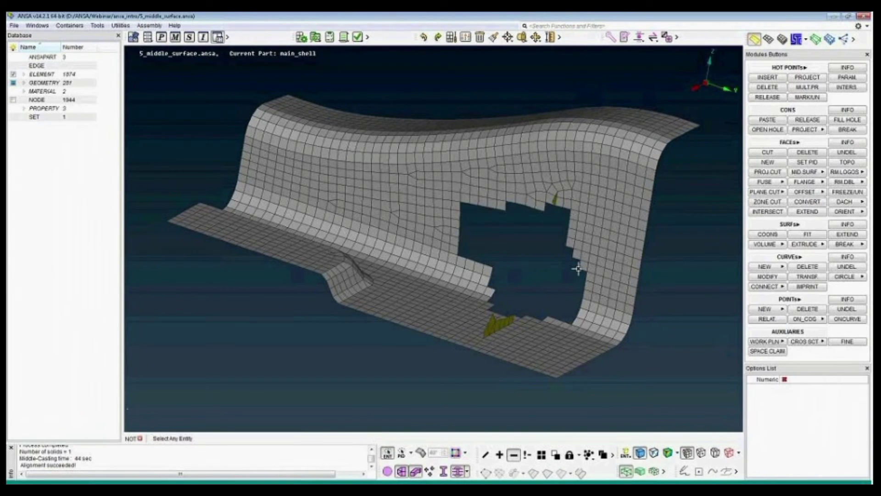
{"action": "left_click", "coordinate": [541, 454]}
{"action": "scroll", "coordinate": [498, 262], "scroll_direction": "down", "scroll_amount": 3}
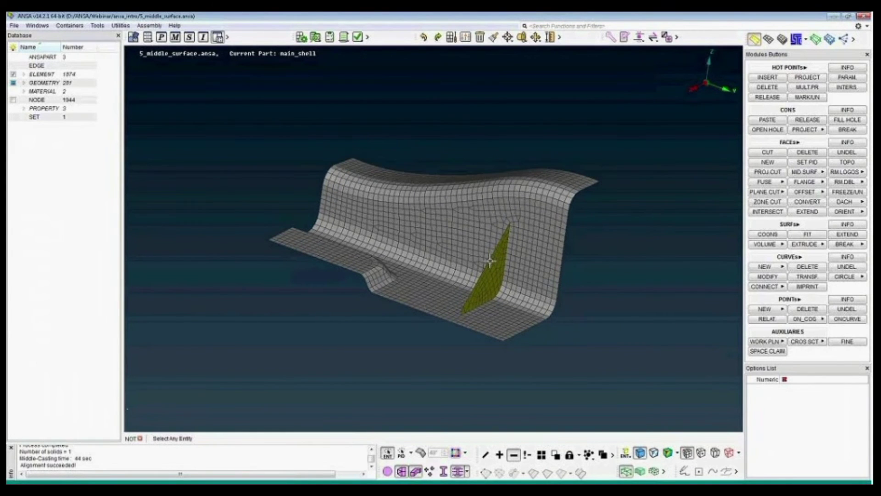
Step: Switch to the mesh functions and start converting all shell elements of the bracket to surfaces per area
{"action": "left_click", "coordinate": [768, 39]}
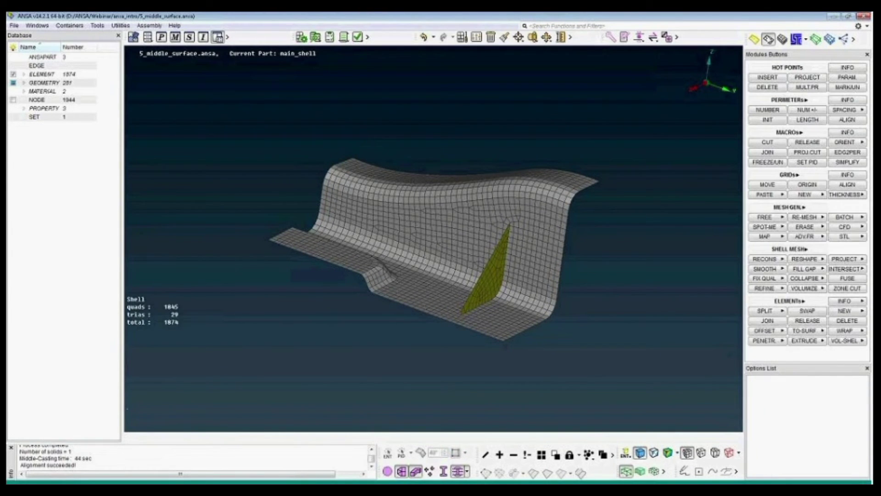
{"action": "left_click", "coordinate": [809, 331]}
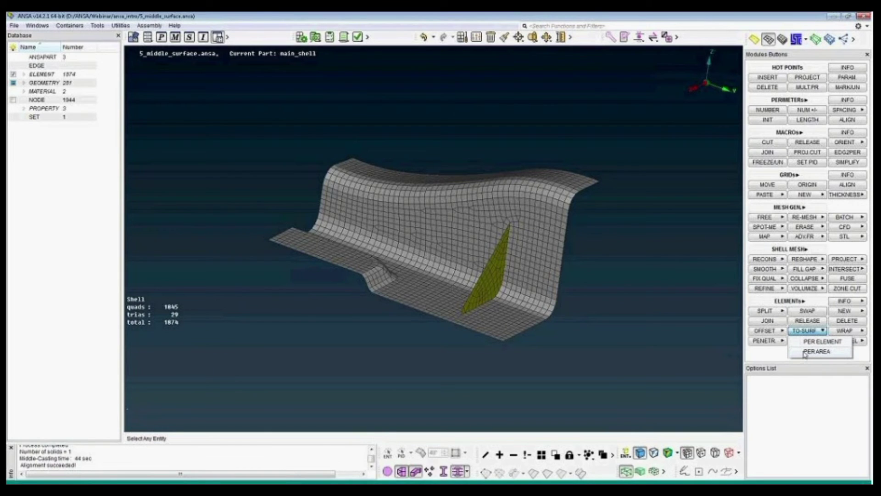
{"action": "left_click", "coordinate": [831, 351]}
{"action": "left_click_drag", "start_coordinate": [219, 100], "coordinate": [666, 399]}
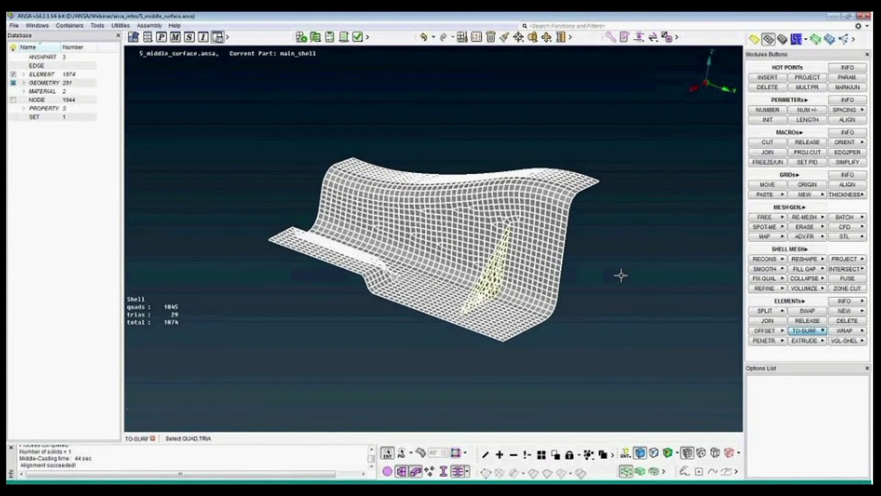
{"action": "middle_click", "coordinate": [621, 275]}
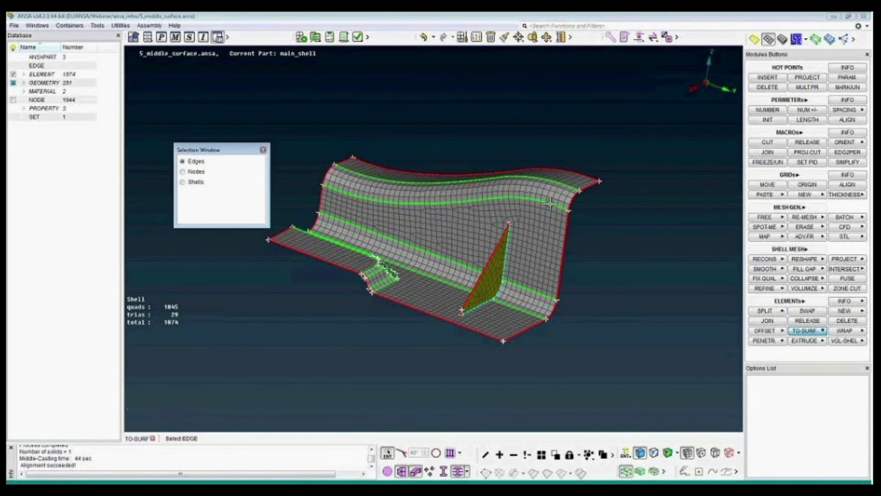
Step: Examine the proposed area boundary edges around the stepped depression and across the whole bracket
{"action": "mouse_move", "coordinate": [550, 198]}
{"action": "left_mouse_down", "text": "ctrl"}
{"action": "mouse_move", "coordinate": [543, 205]}
{"action": "mouse_move", "coordinate": [549, 198]}
{"action": "left_mouse_up", "text": "ctrl"}
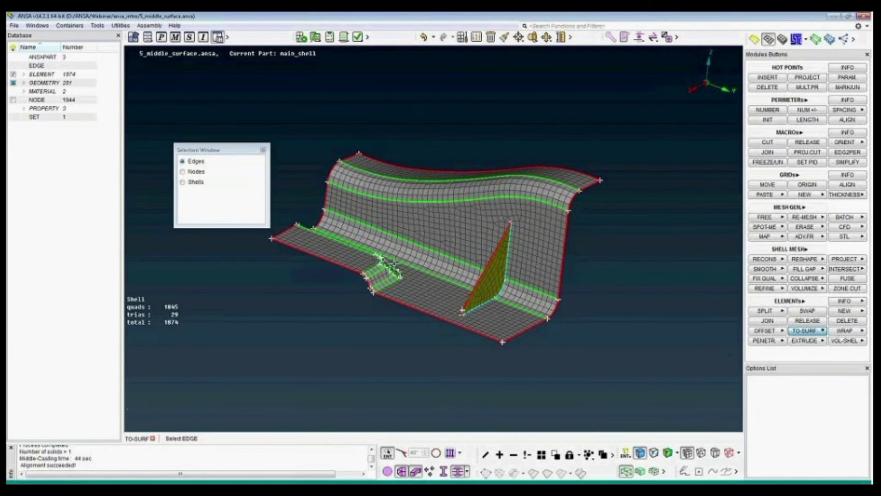
{"action": "scroll", "coordinate": [393, 264], "scroll_direction": "up", "scroll_amount": 5}
{"action": "left_click_drag", "start_coordinate": [397, 230], "coordinate": [385, 258], "text": "ctrl"}
{"action": "middle_click_drag", "start_coordinate": [384, 258], "coordinate": [437, 177], "text": "ctrl"}
{"action": "mouse_move", "coordinate": [436, 177]}
{"action": "left_mouse_down", "text": "ctrl"}
{"action": "mouse_move", "coordinate": [430, 188]}
{"action": "mouse_move", "coordinate": [434, 181]}
{"action": "left_mouse_up", "text": "ctrl"}
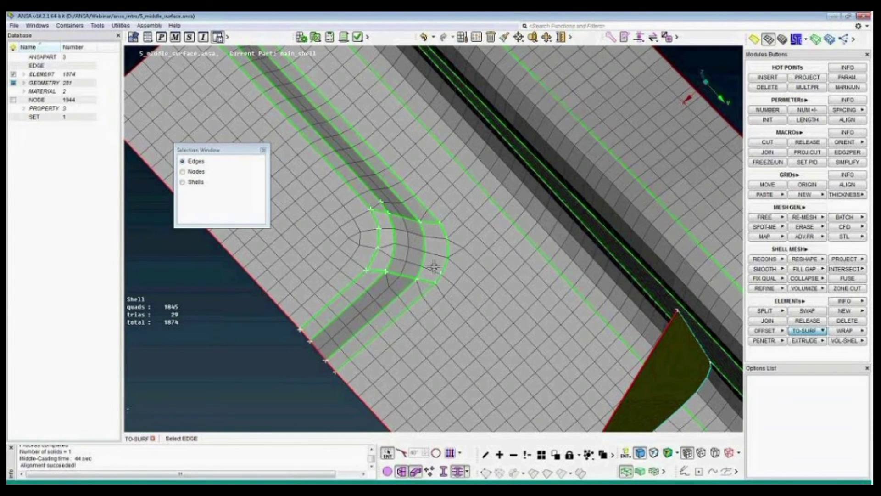
{"action": "scroll", "coordinate": [433, 267], "scroll_direction": "down", "scroll_amount": 3}
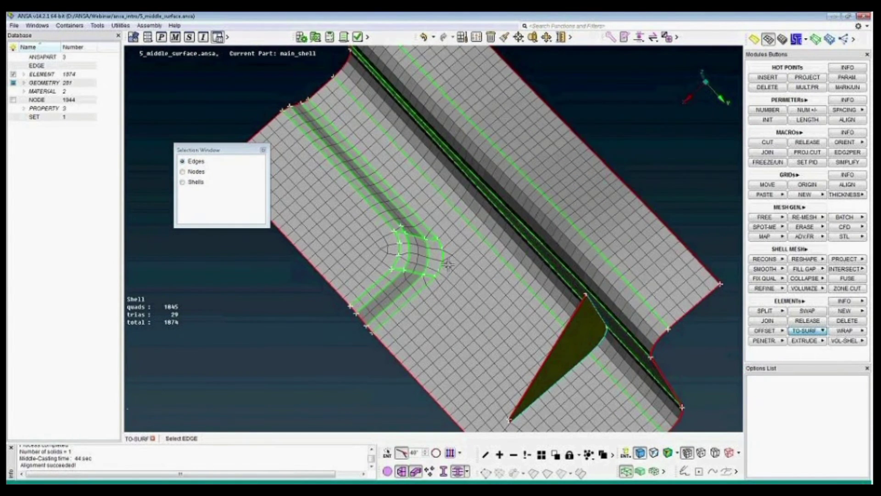
{"action": "left_click_drag", "start_coordinate": [498, 276], "coordinate": [569, 222], "text": "ctrl"}
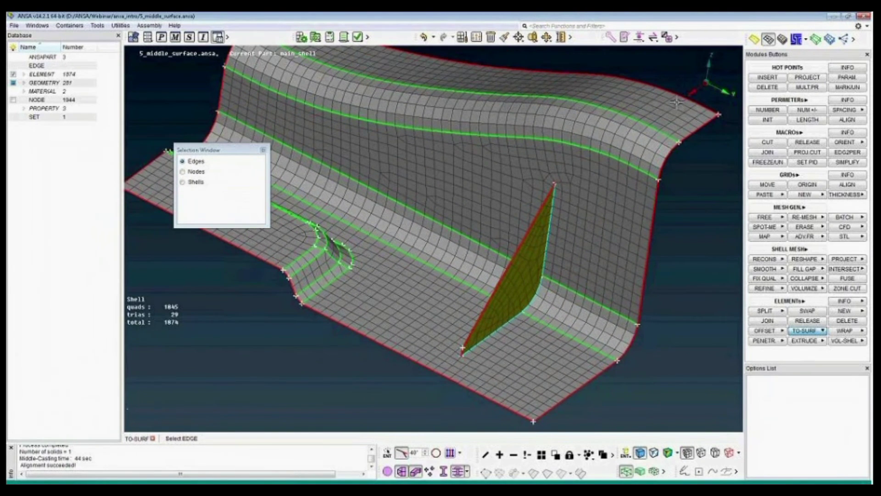
Step: Try adding a boundary edge line along the middle of the upper bend, and remove it from the selection
{"action": "left_click", "coordinate": [496, 397]}
{"action": "right_click", "coordinate": [563, 345]}
{"action": "left_click", "coordinate": [663, 156]}
{"action": "middle_click_drag", "start_coordinate": [663, 156], "coordinate": [664, 185], "text": "ctrl"}
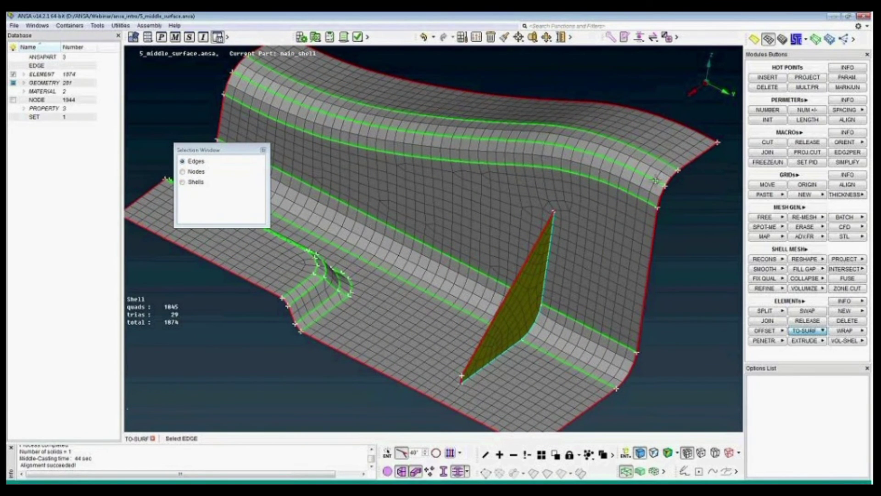
{"action": "right_click", "coordinate": [661, 185]}
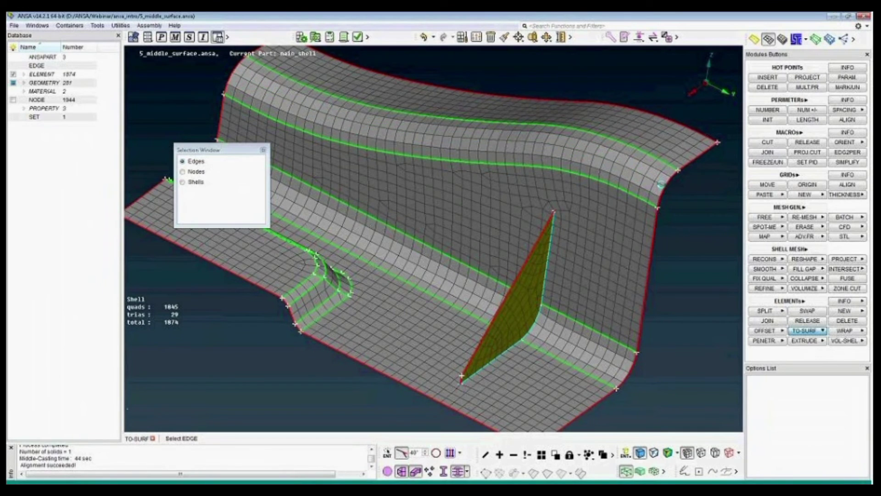
Step: Create the surfaces from the selected area boundary edges and show the geometry again
{"action": "scroll", "coordinate": [662, 184], "scroll_direction": "down", "scroll_amount": 3}
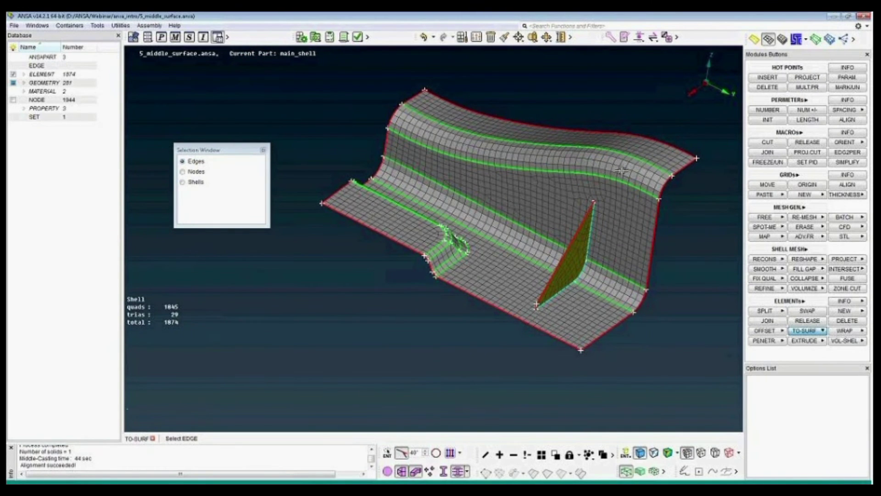
{"action": "middle_click", "coordinate": [662, 288]}
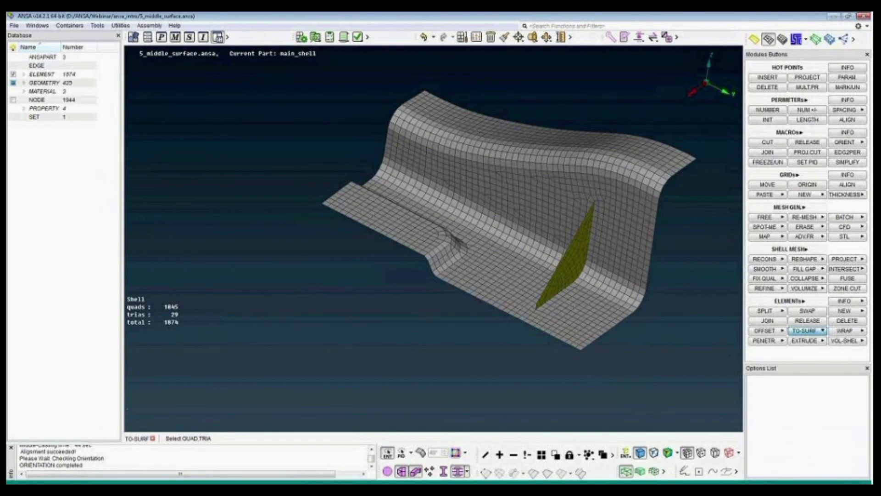
{"action": "left_click", "coordinate": [388, 473]}
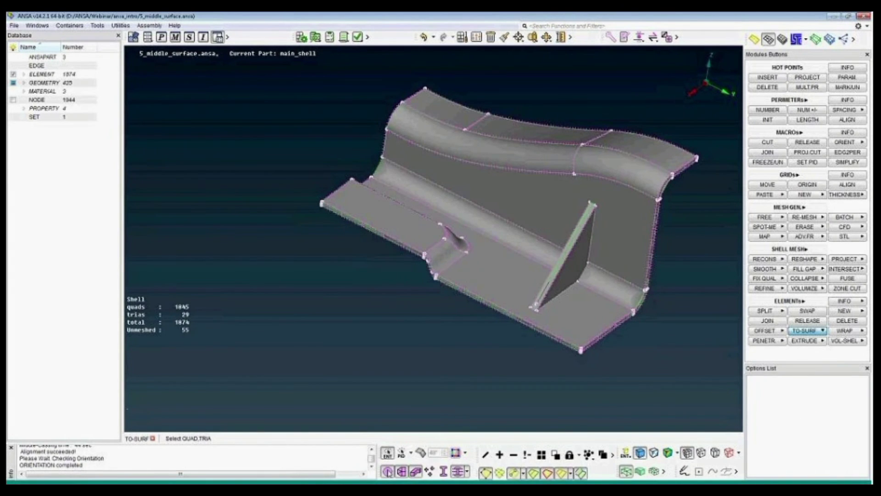
Step: Hide the original thick geometry of the rib and bracket and the shell mesh, leaving only the new middle surfaces displayed
{"action": "left_click", "coordinate": [513, 455]}
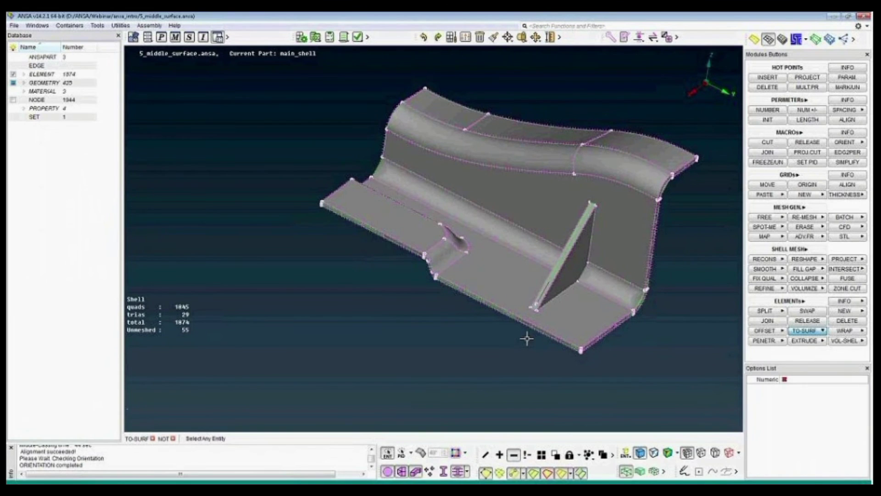
{"action": "left_click", "coordinate": [556, 278]}
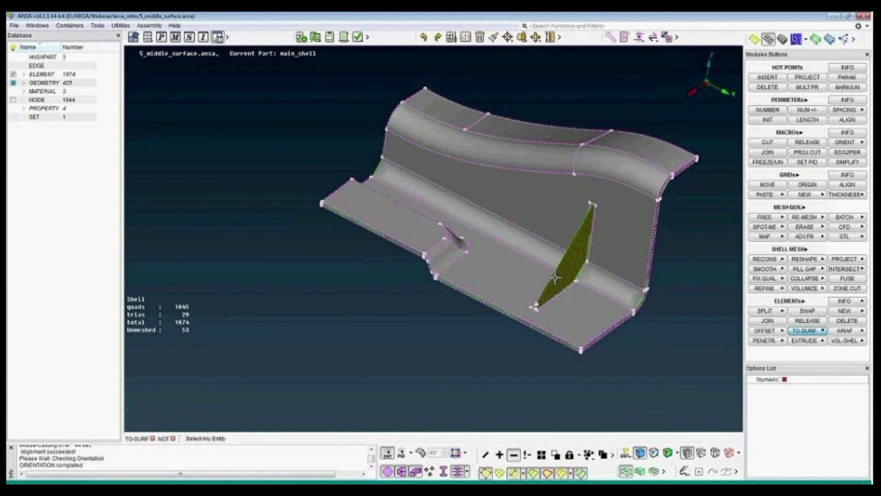
{"action": "left_click", "coordinate": [603, 329]}
{"action": "left_click", "coordinate": [603, 329]}
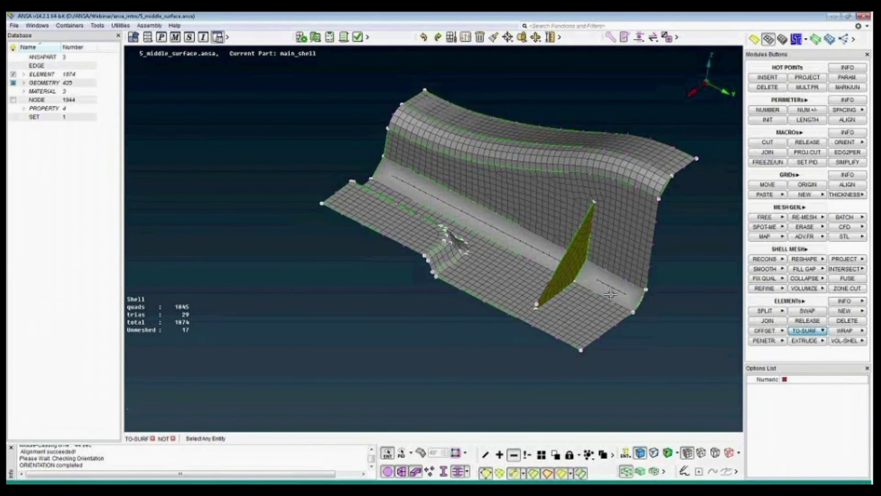
{"action": "left_click_drag", "start_coordinate": [611, 294], "coordinate": [526, 286], "text": "ctrl"}
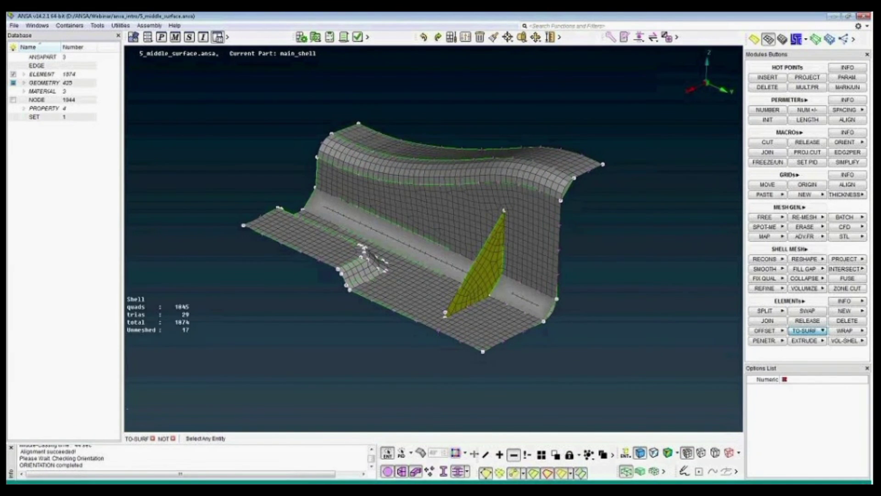
{"action": "left_click", "coordinate": [402, 472]}
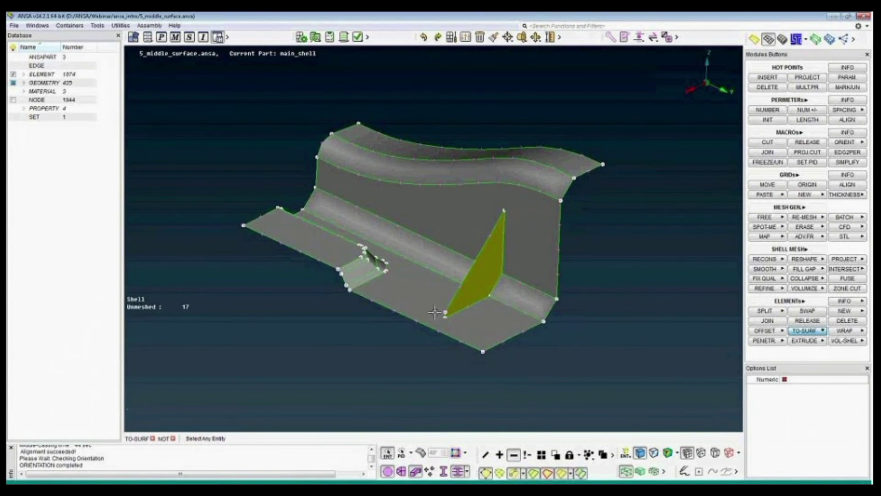
Step: Set the element length to 2 on all perimeters of the visible bracket and rib surfaces
{"action": "scroll", "coordinate": [435, 312], "scroll_direction": "down", "scroll_amount": 2}
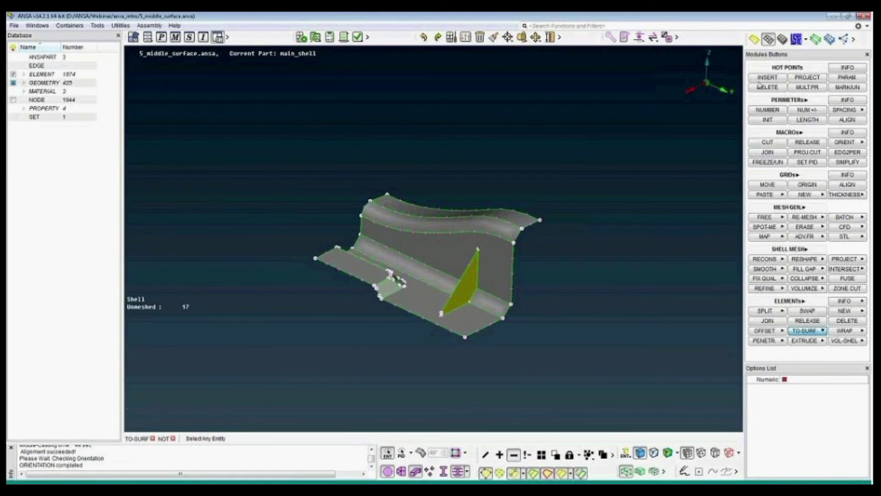
{"action": "left_click", "coordinate": [807, 119]}
{"action": "left_click_drag", "start_coordinate": [241, 147], "coordinate": [571, 355]}
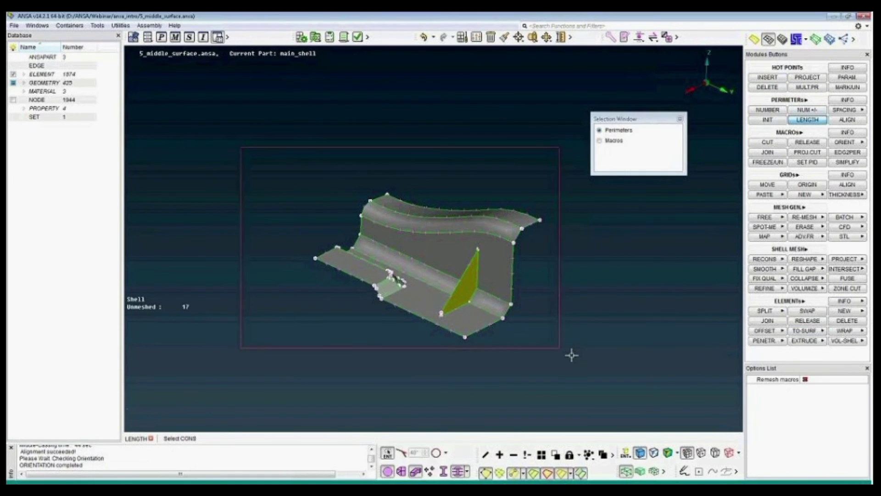
{"action": "middle_click", "coordinate": [557, 285]}
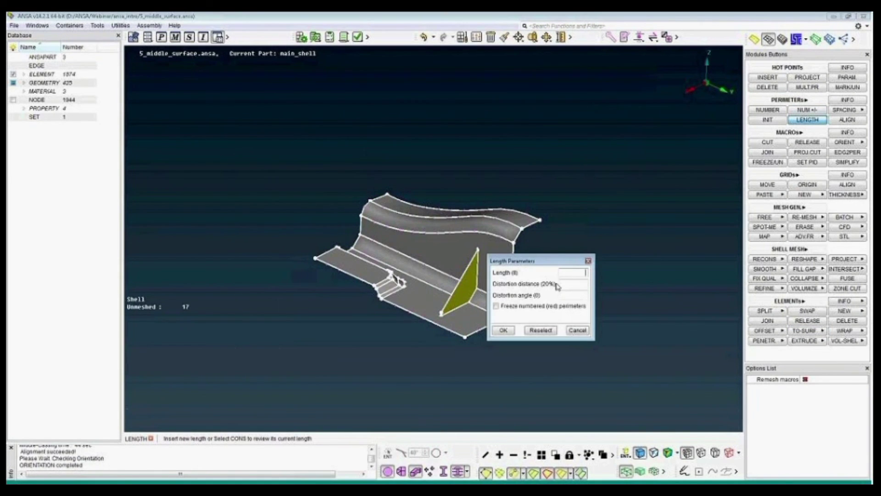
{"action": "type", "text": "2"}
{"action": "key", "text": "Return"}
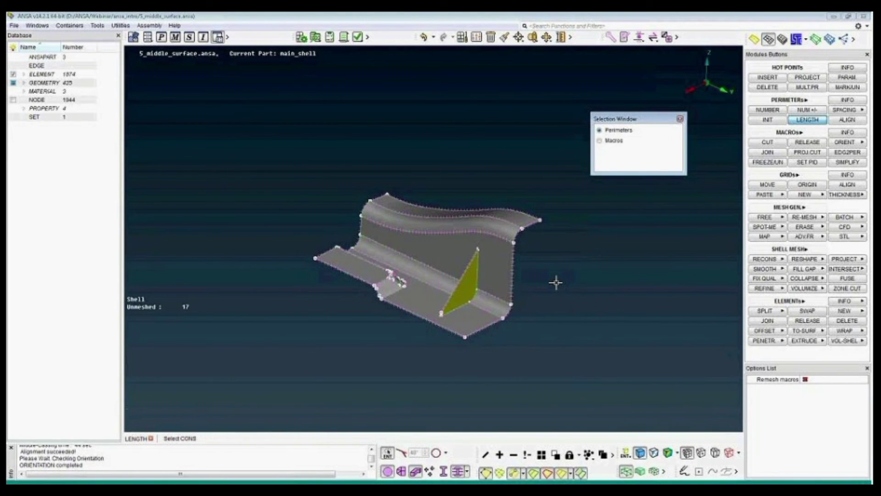
{"action": "middle_click", "coordinate": [556, 283]}
Step: Switch to the topology functions and compare the new surfaces with the shell mesh by alternating their display
{"action": "left_click", "coordinate": [756, 43]}
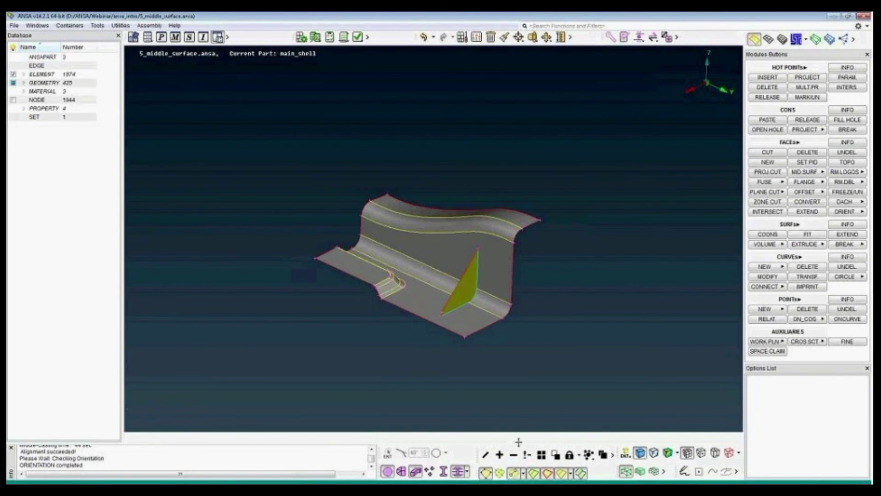
{"action": "left_click", "coordinate": [403, 474]}
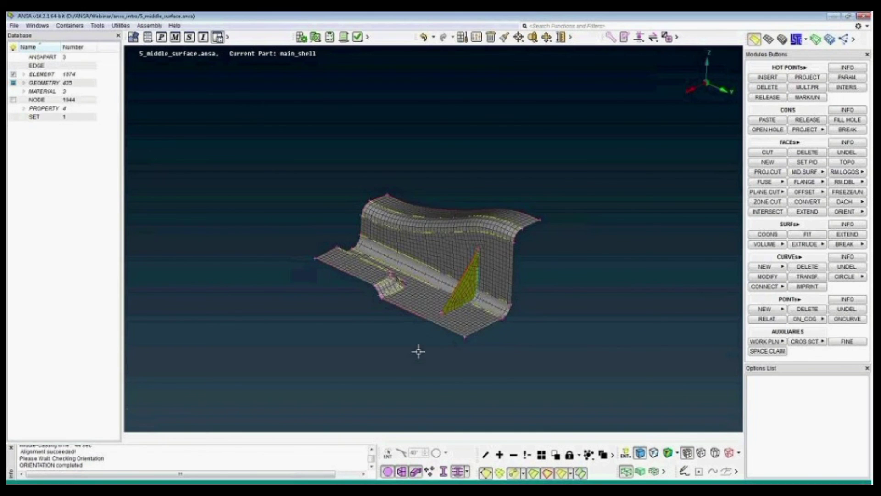
{"action": "scroll", "coordinate": [417, 353], "scroll_direction": "up", "scroll_amount": 3}
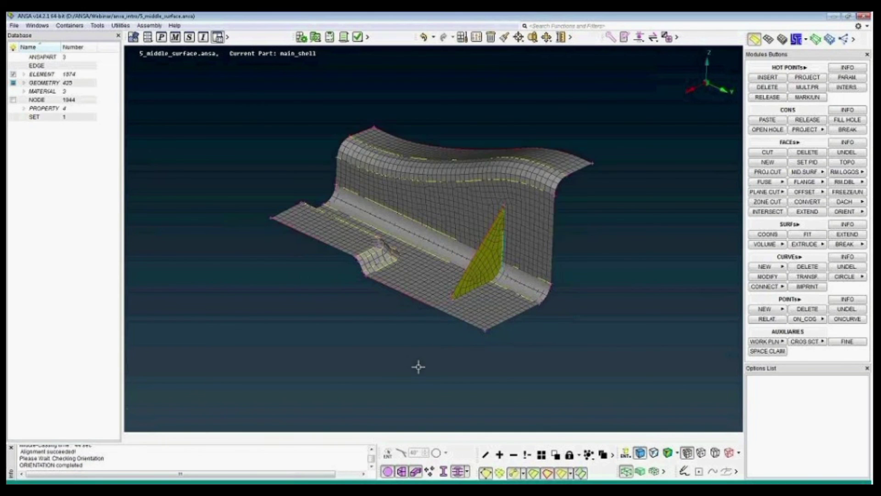
{"action": "left_click", "coordinate": [388, 473]}
{"action": "left_click", "coordinate": [389, 474]}
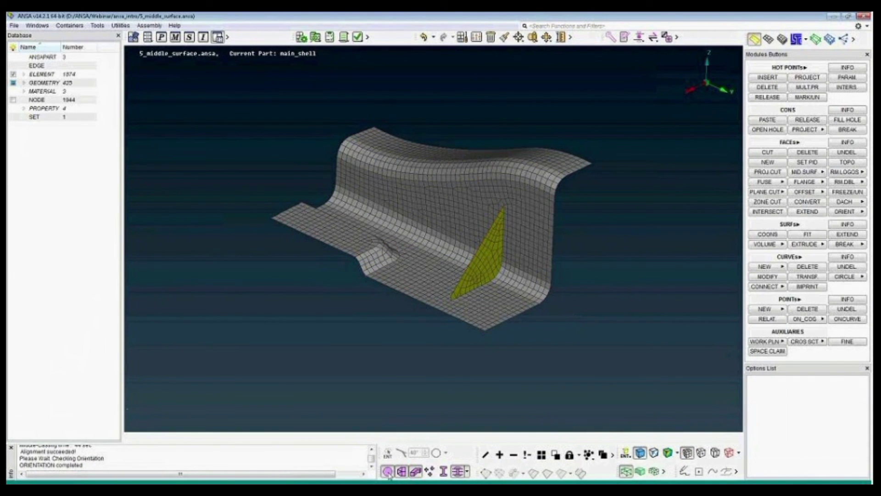
{"action": "left_click", "coordinate": [402, 473]}
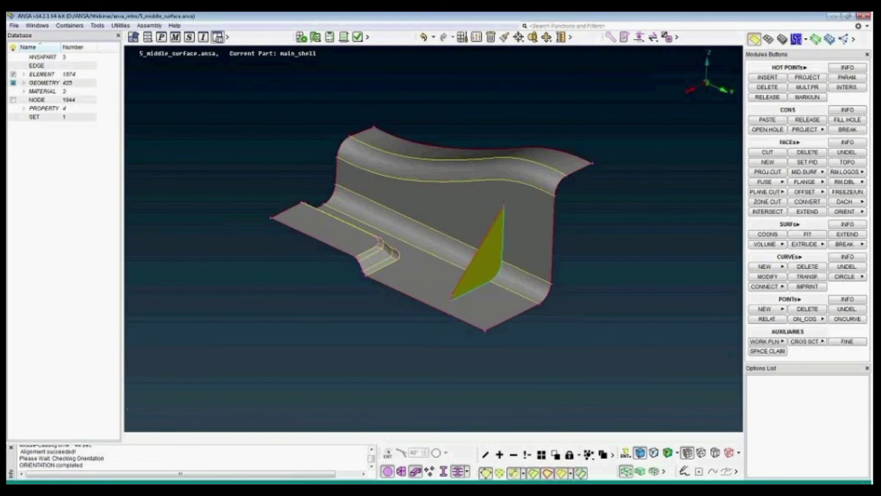
{"action": "left_click_drag", "start_coordinate": [436, 224], "coordinate": [410, 239], "text": "ctrl"}
{"action": "scroll", "coordinate": [386, 257], "scroll_direction": "up", "scroll_amount": 3}
{"action": "scroll", "coordinate": [387, 257], "scroll_direction": "down", "scroll_amount": 5}
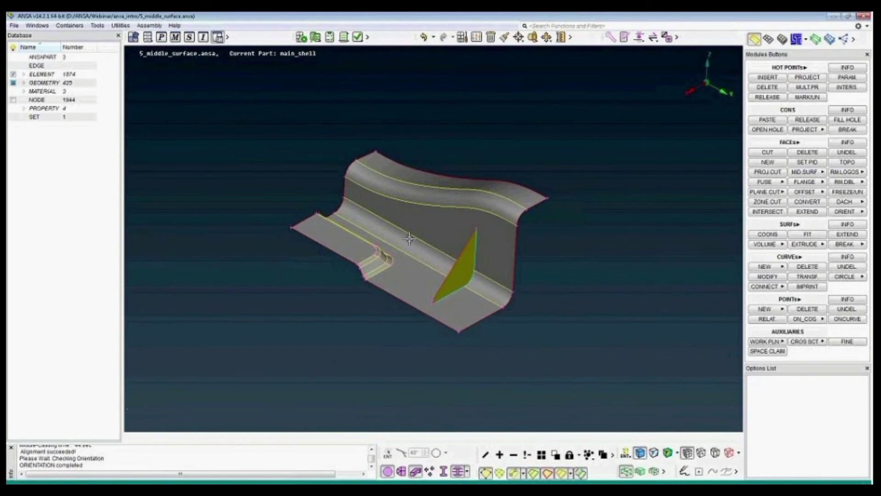
{"action": "scroll", "coordinate": [474, 220], "scroll_direction": "up", "scroll_amount": 2}
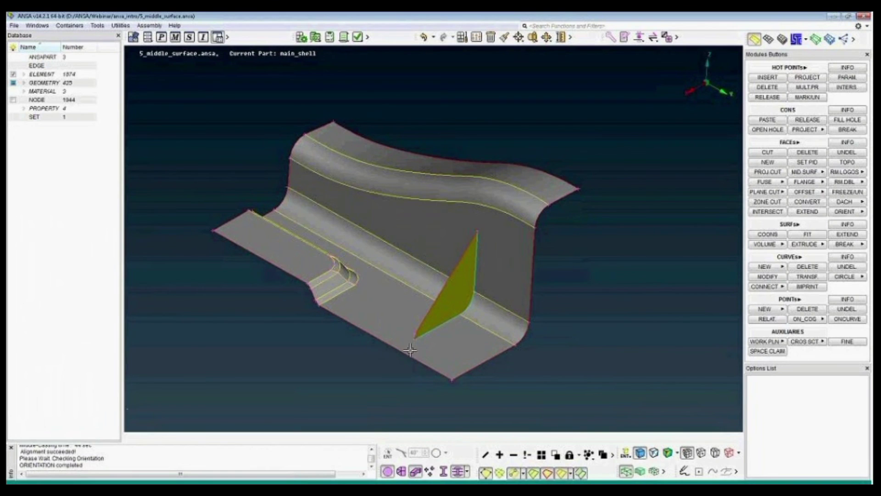
Step: Cut the lower flange with a projection cut from the rib's lower tip to the flange's outer edge
{"action": "scroll", "coordinate": [404, 329], "scroll_direction": "up", "scroll_amount": 3}
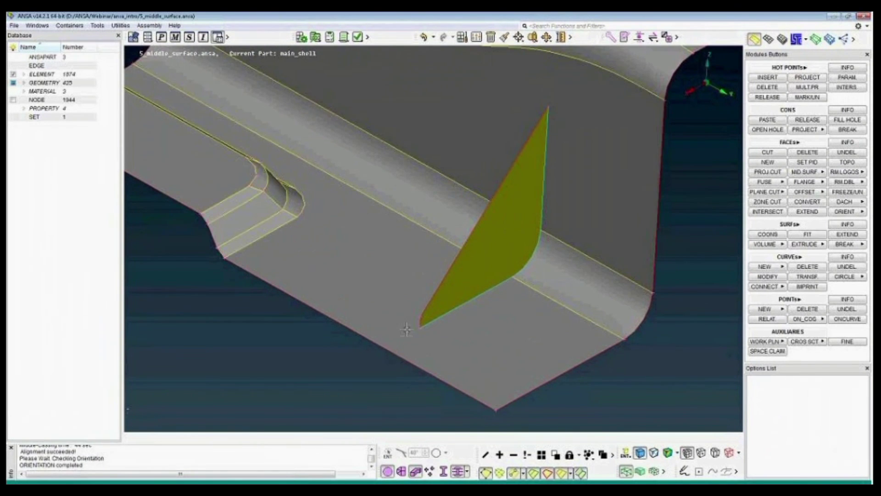
{"action": "left_click_drag", "start_coordinate": [403, 330], "coordinate": [391, 330], "text": "ctrl"}
{"action": "left_click", "coordinate": [768, 172]}
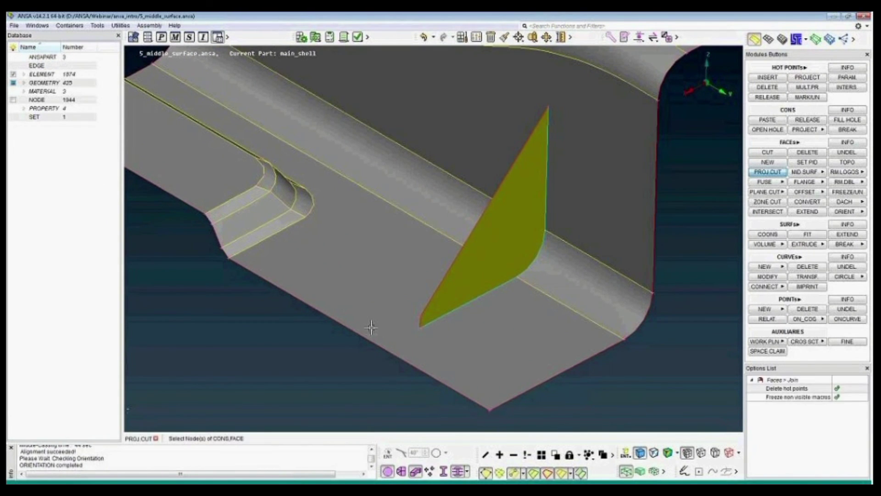
{"action": "left_click", "coordinate": [381, 348]}
{"action": "middle_click_drag", "start_coordinate": [555, 136], "coordinate": [530, 216], "text": "ctrl"}
{"action": "left_click", "coordinate": [521, 167]}
{"action": "left_click_drag", "start_coordinate": [513, 173], "coordinate": [524, 174], "text": "ctrl"}
{"action": "middle_click", "coordinate": [524, 175]}
{"action": "right_click", "coordinate": [505, 182]}
{"action": "scroll", "coordinate": [518, 181], "scroll_direction": "down", "scroll_amount": 5}
{"action": "middle_click", "coordinate": [517, 181]}
{"action": "left_click_drag", "start_coordinate": [518, 181], "coordinate": [511, 182], "text": "ctrl"}
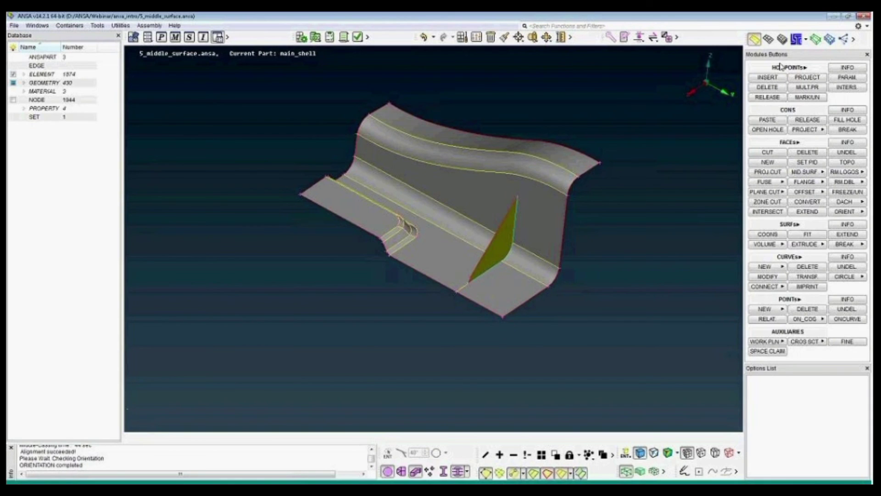
Step: Return to the mesh functions and apply a new, finer element length to all perimeters of the visible surfaces
{"action": "left_click", "coordinate": [769, 40]}
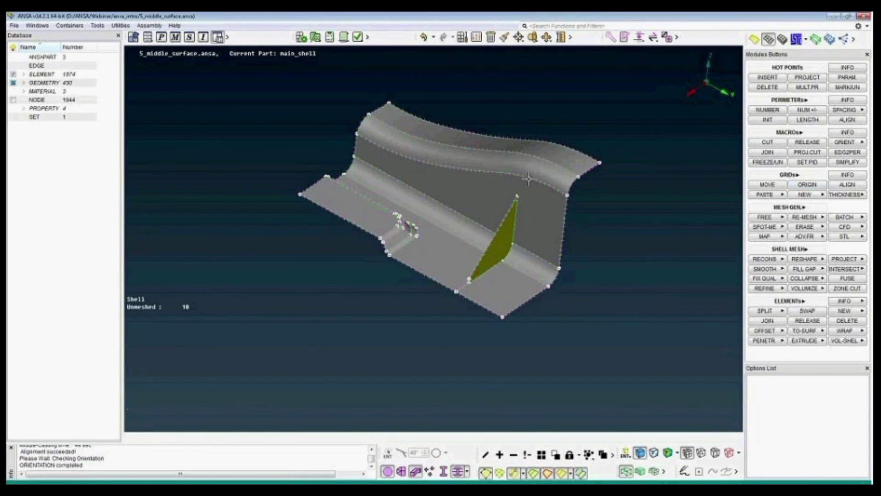
{"action": "left_click", "coordinate": [809, 121]}
{"action": "left_click_drag", "start_coordinate": [292, 89], "coordinate": [618, 356]}
{"action": "middle_click", "coordinate": [560, 270]}
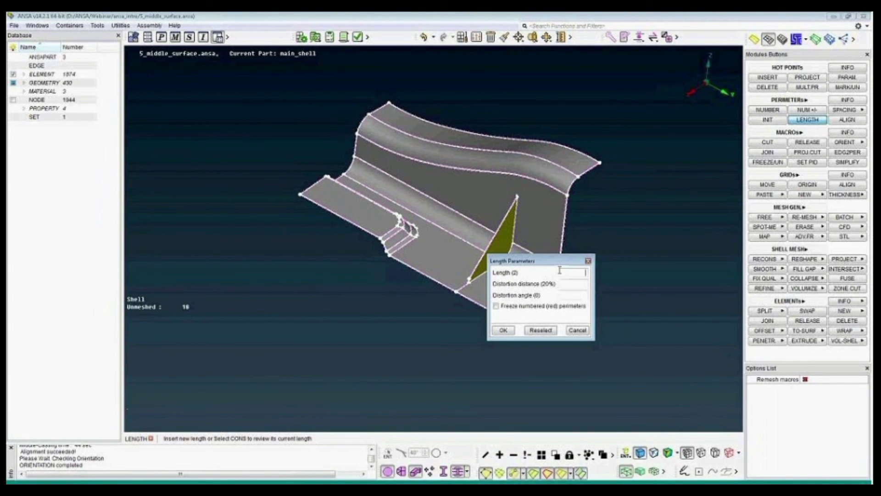
{"action": "type", "text": "5"}
{"action": "key", "text": "Return"}
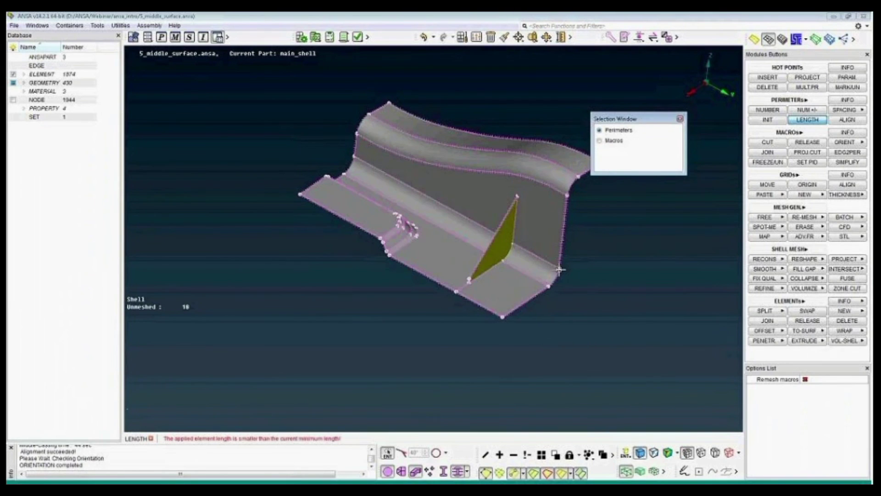
Step: Generate a free mesh on all visible bracket and rib surfaces and hide the perimeter lines to show the plain mesh
{"action": "left_click", "coordinate": [766, 218]}
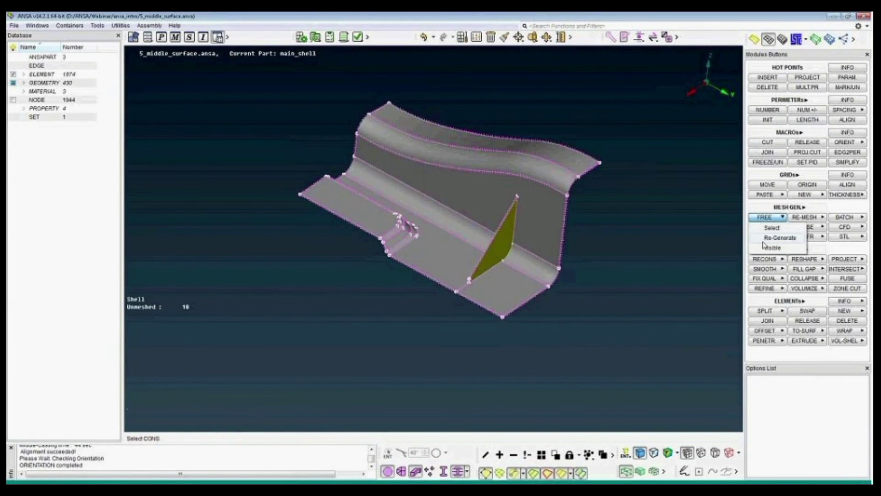
{"action": "left_click", "coordinate": [766, 248]}
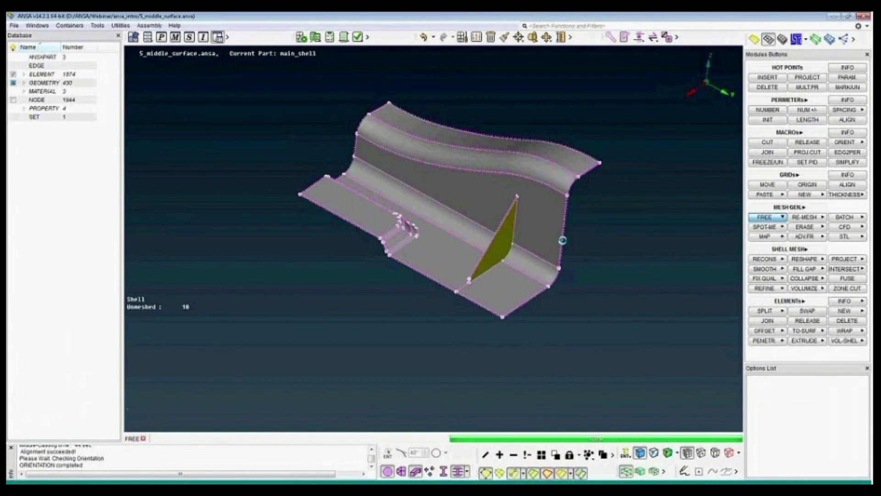
{"action": "scroll", "coordinate": [541, 239], "scroll_direction": "up", "scroll_amount": 2}
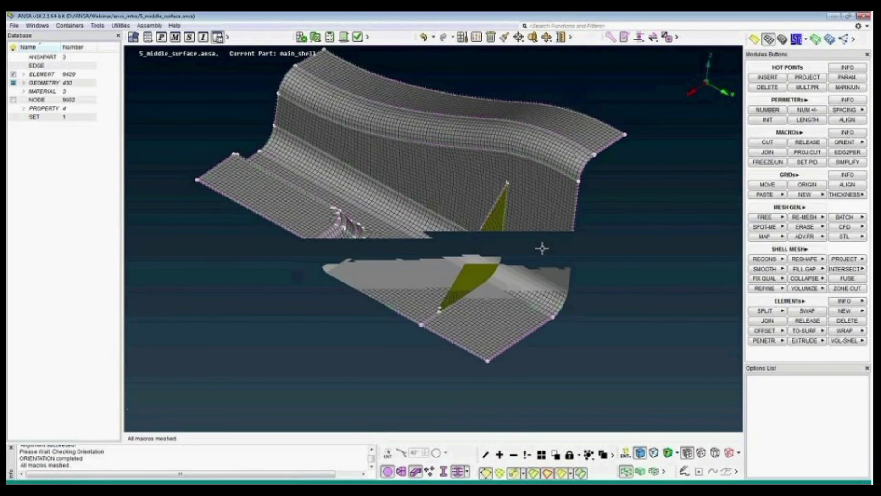
{"action": "left_click", "coordinate": [534, 474]}
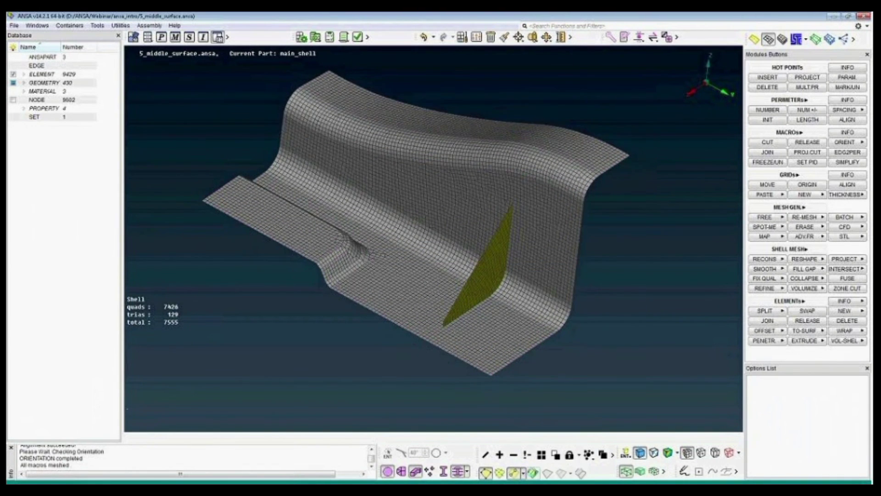